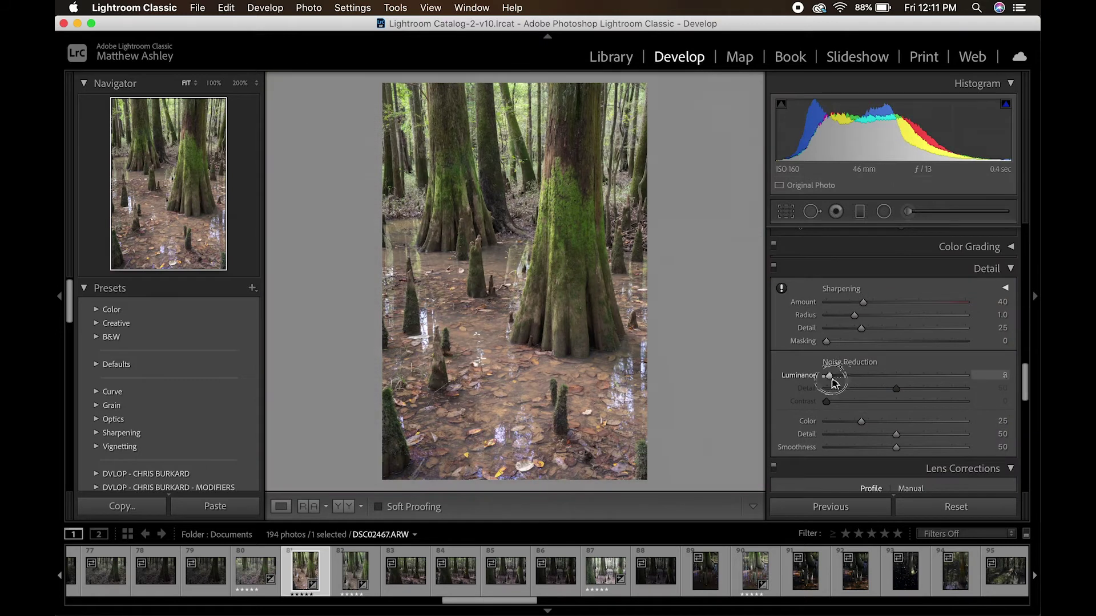
Step: Fine-tune the swamp photo's white balance to a temperature of 4,900
scroll(862, 388, down, 5)
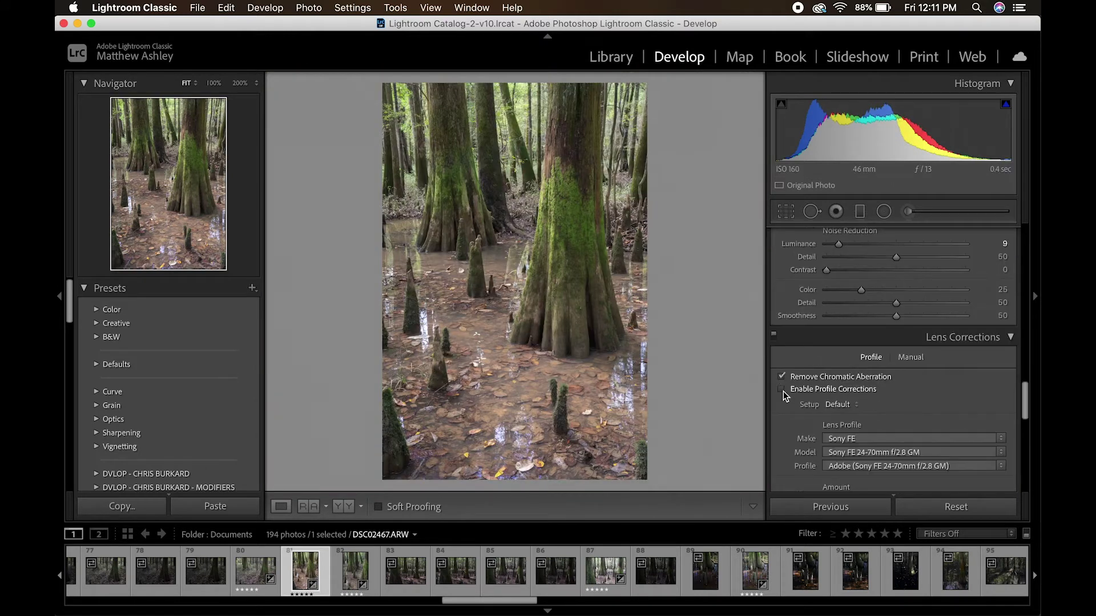
scroll(862, 388, down, 10)
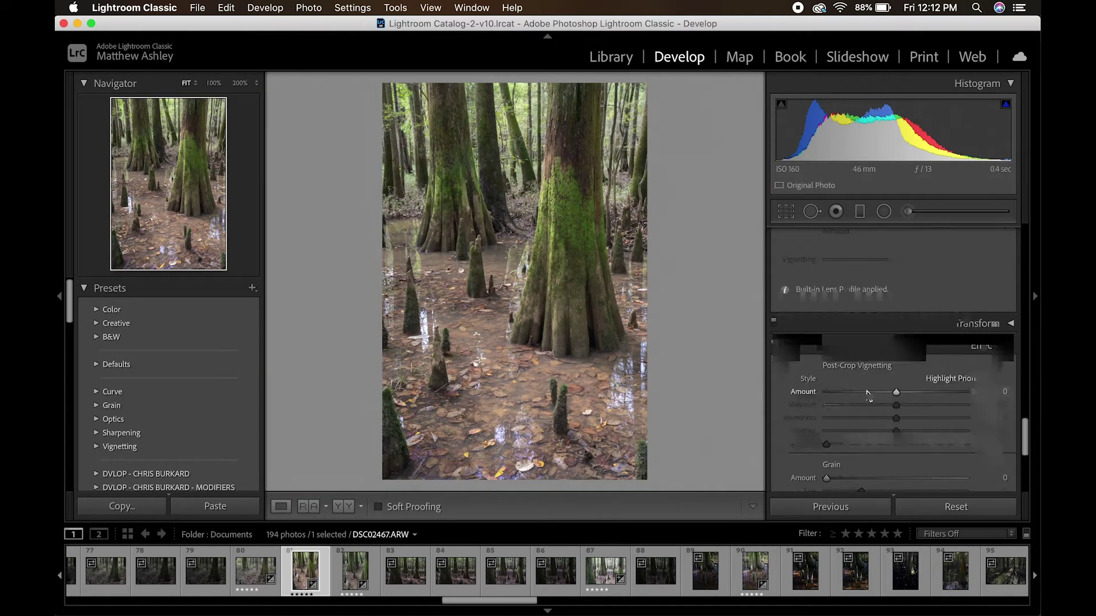
scroll(801, 399, down, 1)
scroll(792, 394, up, 15)
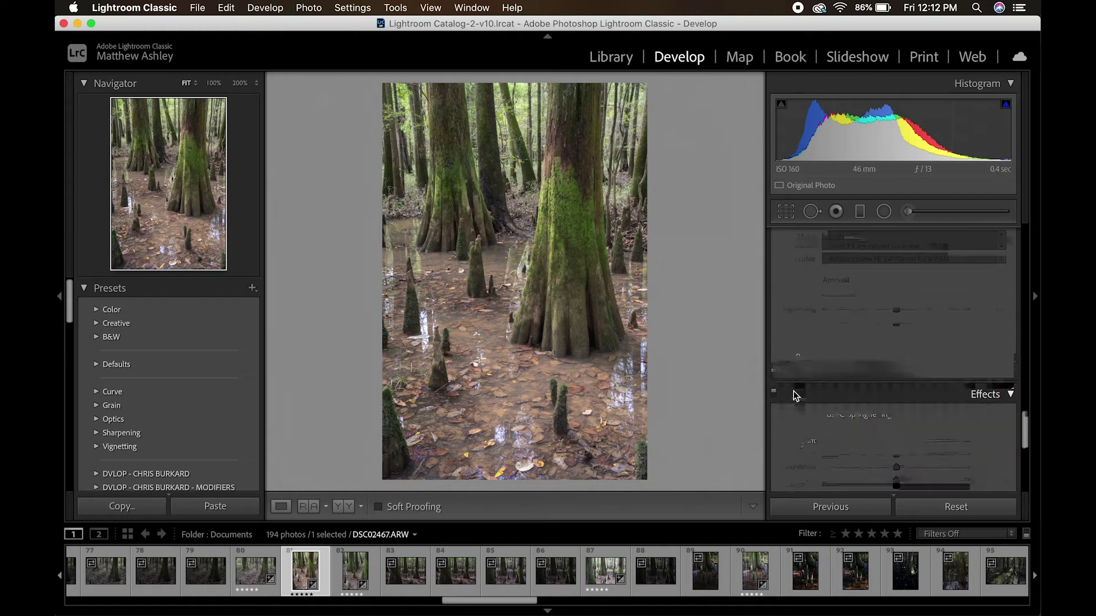
drag(868, 322, 870, 327)
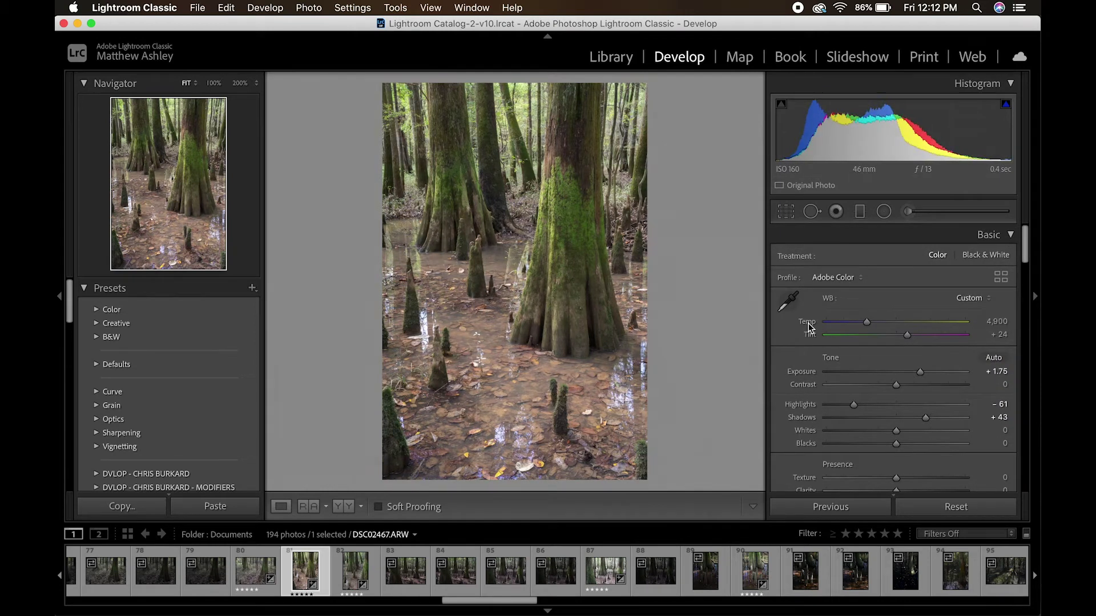
Step: Open the photo DSC02467.ARW in Photoshop for editing
right_click(301, 570)
mouse_move(388, 294)
click(503, 295)
click(722, 236)
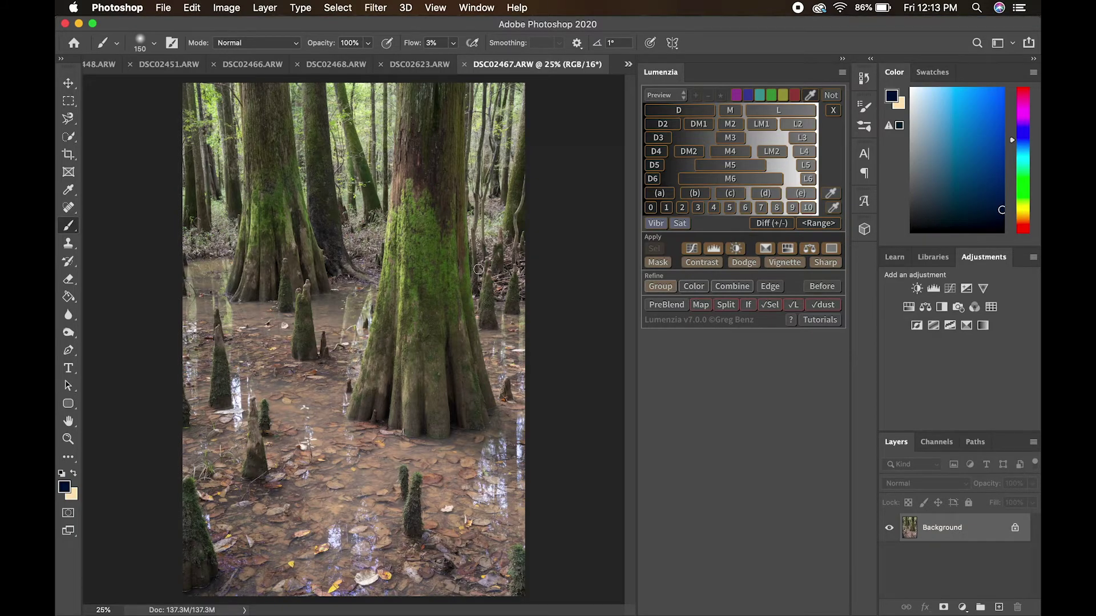
Step: Crop the photo to a 4:5 (8:10) ratio, trimming both the treetops and the bottom of the water
click(68, 154)
click(160, 42)
click(159, 71)
drag(360, 222, 360, 248)
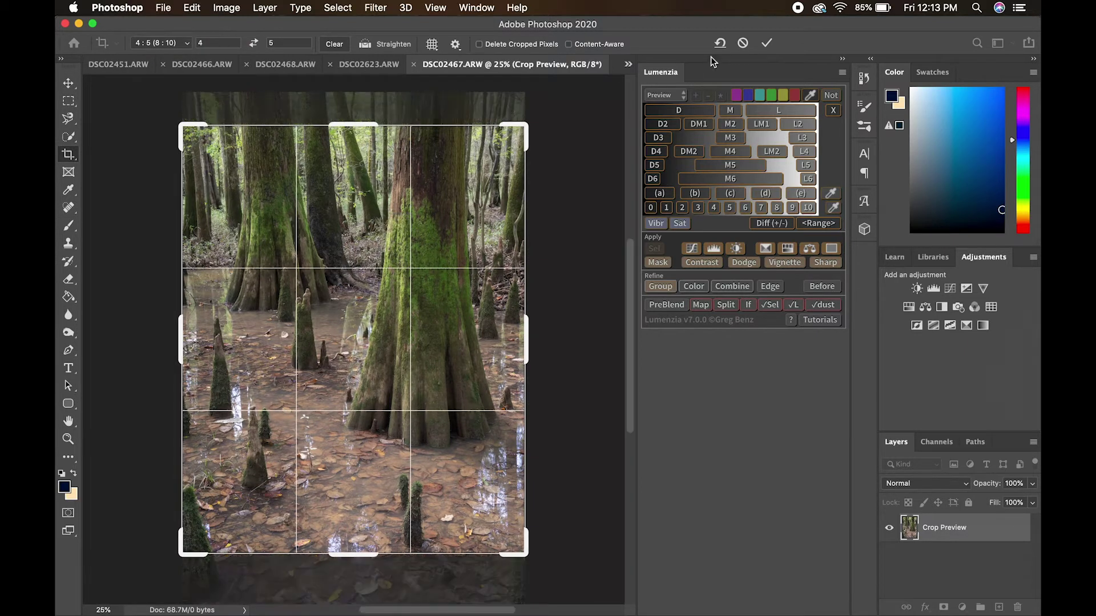
key(Return)
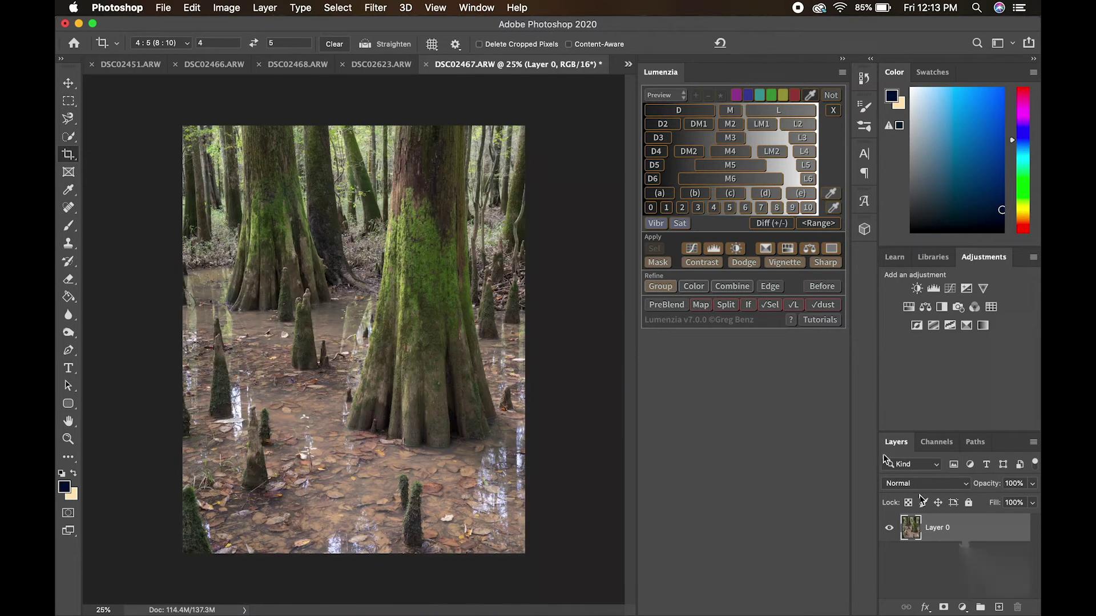
Step: Add a Brightness/Contrast adjustment layer with brightness -50 and raised contrast, and invert its mask to black
click(962, 606)
click(964, 385)
drag(764, 238, 734, 242)
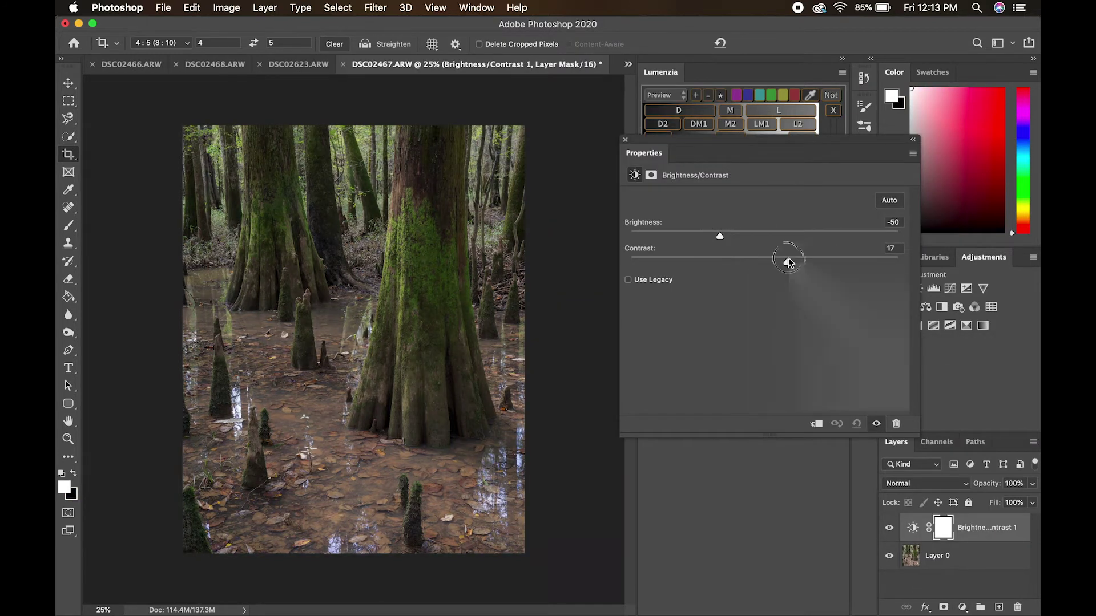
key(super+i)
Step: Paint white on the layer mask over the foreground water with soft brushes of 900 and 500 px
key(b)
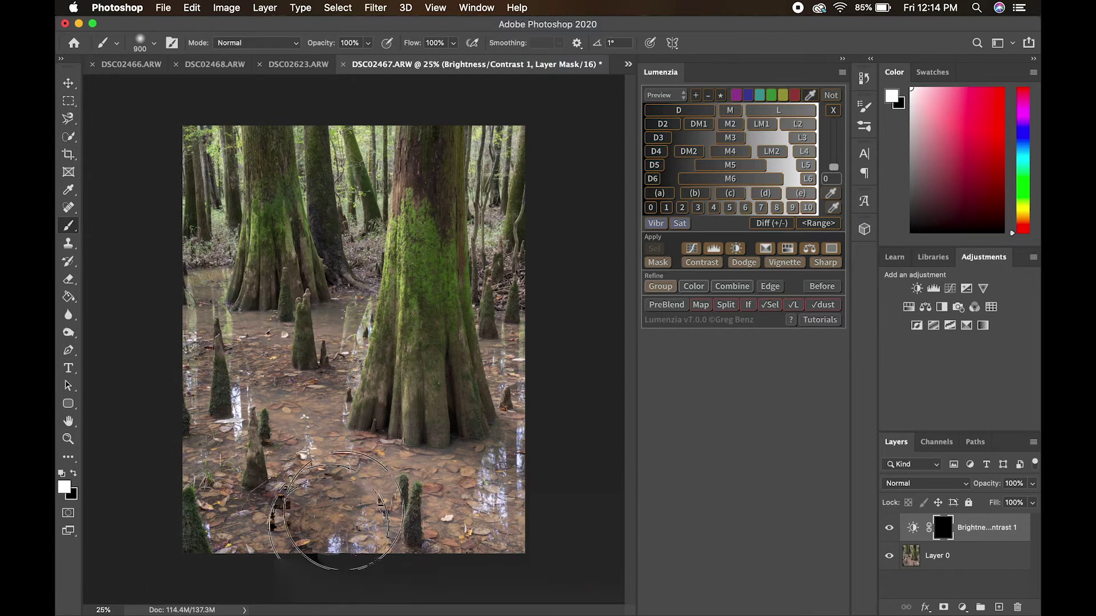
click(324, 529)
mouse_move(531, 456)
mouse_down()
mouse_move(473, 513)
mouse_move(548, 445)
mouse_up()
drag(283, 536, 312, 434)
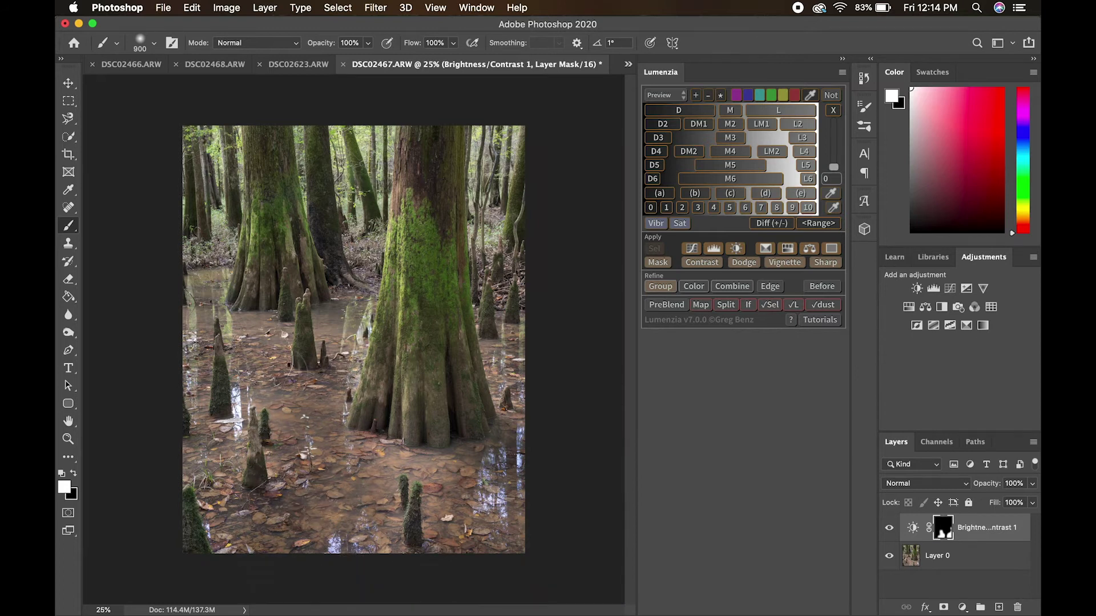
key(bracketleft)
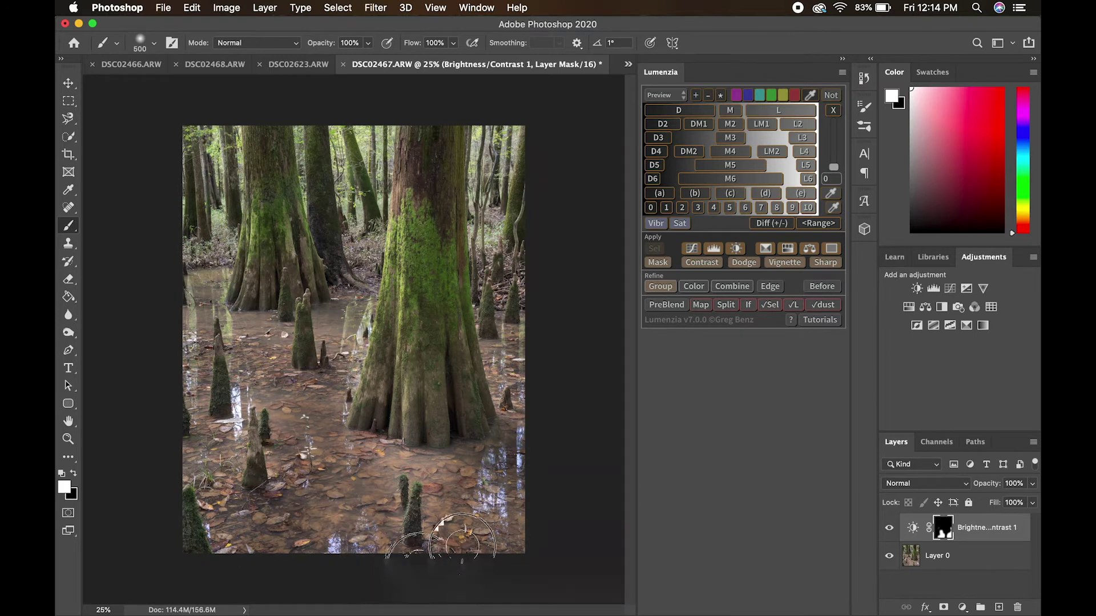
mouse_move(513, 440)
mouse_down()
mouse_move(489, 484)
mouse_move(440, 467)
mouse_move(436, 519)
mouse_move(485, 531)
mouse_up()
Step: Paint the mask with a smaller brush over the water around the paired foreground knees and the large trunk's base
scroll(392, 522, up, 5)
scroll(393, 522, down, 4)
key(bracketleft)
key(bracketleft)
key(bracketleft)
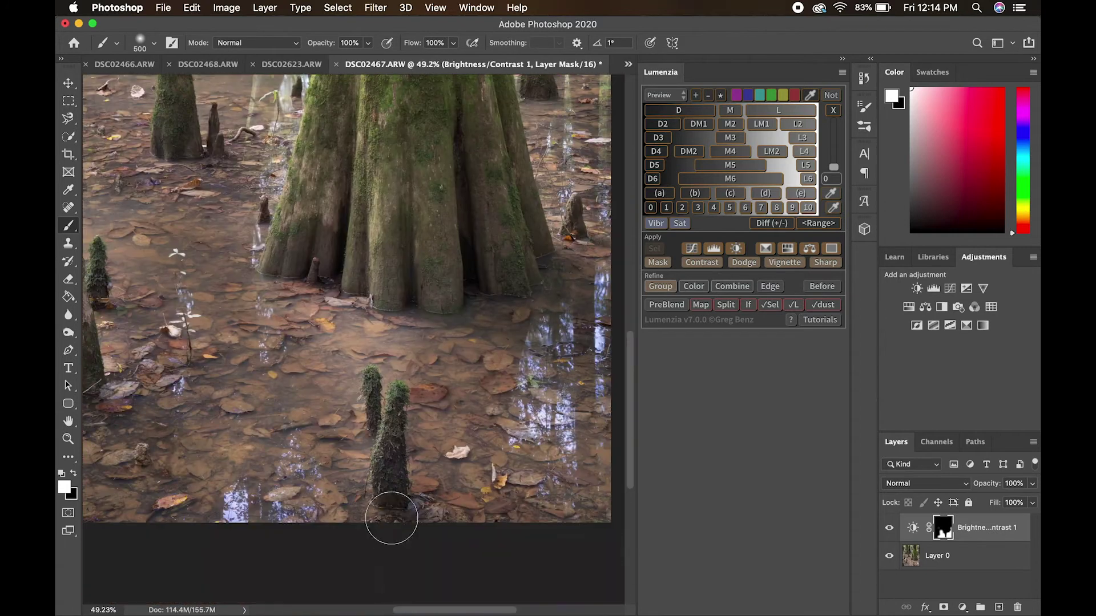
mouse_move(406, 326)
mouse_down()
mouse_move(306, 292)
mouse_move(256, 303)
mouse_move(409, 344)
mouse_move(389, 364)
mouse_move(414, 369)
mouse_move(373, 352)
mouse_move(349, 399)
mouse_move(357, 496)
mouse_move(359, 445)
mouse_move(317, 357)
mouse_up()
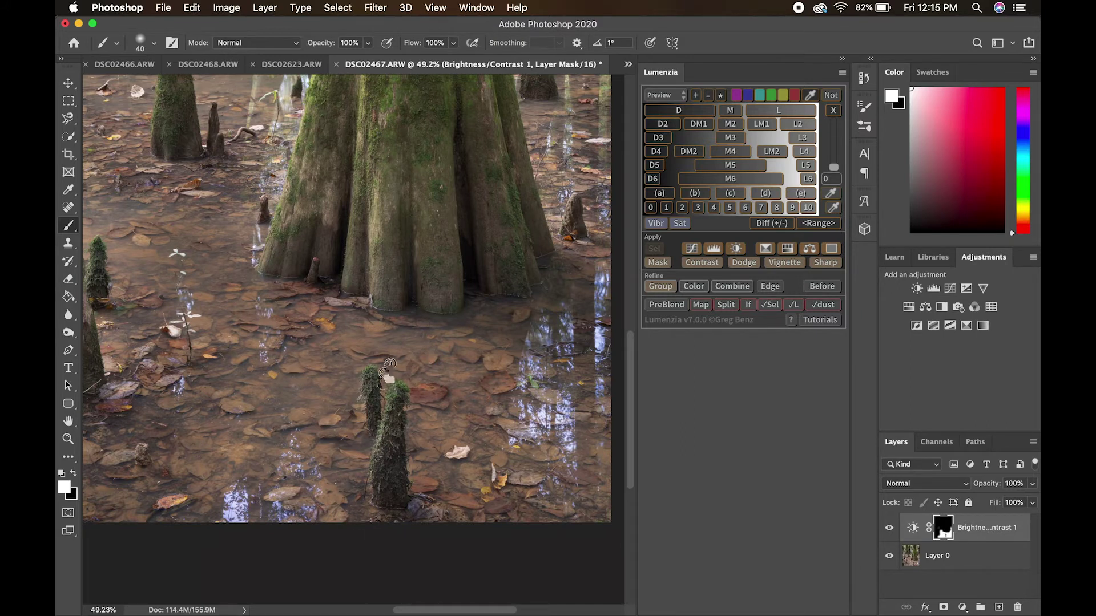
drag(334, 408, 234, 431)
mouse_move(182, 180)
mouse_down()
mouse_move(262, 150)
mouse_move(230, 247)
mouse_up()
Step: Paint the mask over the water around the lower-left cypress knees, using a small brush of about 45 px along their edges
scroll(191, 365, left, 10)
mouse_move(348, 444)
mouse_down()
mouse_move(319, 451)
mouse_move(421, 482)
mouse_move(456, 308)
mouse_move(340, 380)
mouse_move(360, 320)
mouse_move(340, 248)
mouse_move(325, 320)
mouse_move(282, 350)
mouse_move(303, 240)
mouse_move(277, 164)
mouse_move(263, 240)
mouse_move(309, 279)
mouse_move(360, 234)
mouse_move(370, 185)
mouse_move(428, 211)
mouse_move(439, 291)
mouse_move(462, 240)
mouse_move(465, 165)
mouse_up()
key(bracketleft)
key(bracketleft)
key(bracketleft)
key(bracketleft)
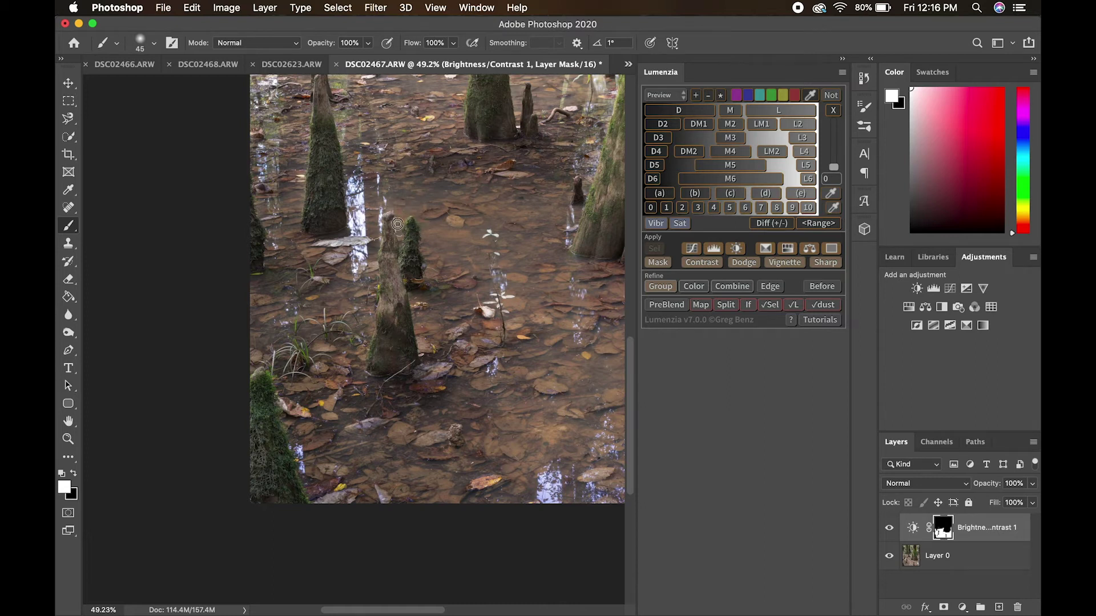
Step: Paint the mask with a 175 px brush over the water along the photo's left side, up to the rear tree
key(bracketright)
key(bracketright)
key(bracketright)
scroll(397, 223, up, 5)
drag(375, 293, 361, 254)
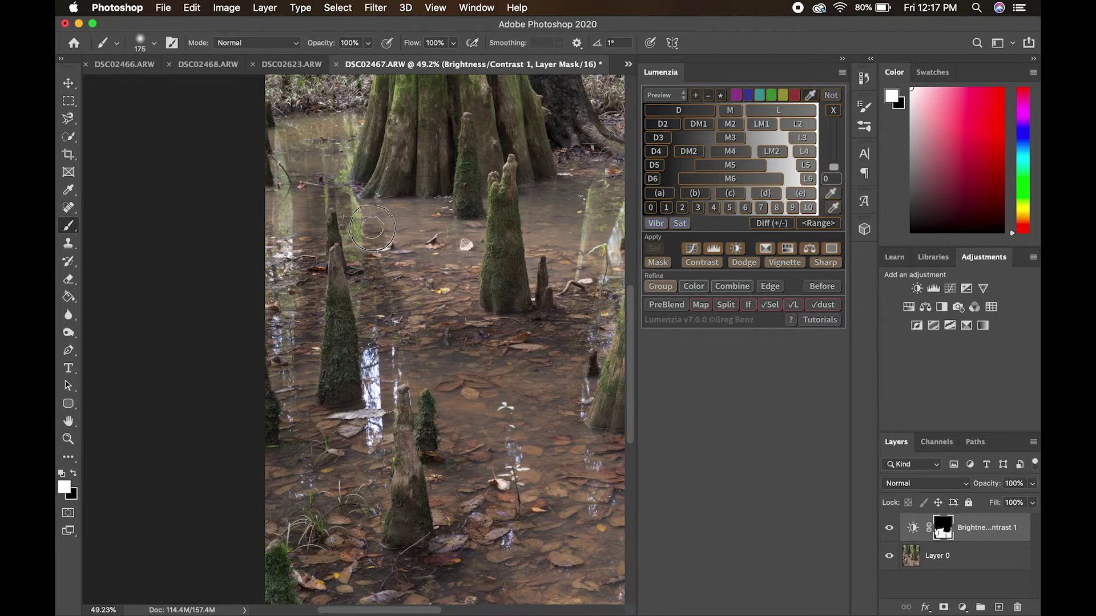
mouse_move(382, 211)
mouse_down()
mouse_move(383, 271)
mouse_move(425, 312)
mouse_move(460, 301)
mouse_move(472, 248)
mouse_move(443, 266)
mouse_move(446, 241)
mouse_move(425, 240)
mouse_move(421, 216)
mouse_move(427, 223)
mouse_move(396, 217)
mouse_up()
drag(279, 212, 287, 251)
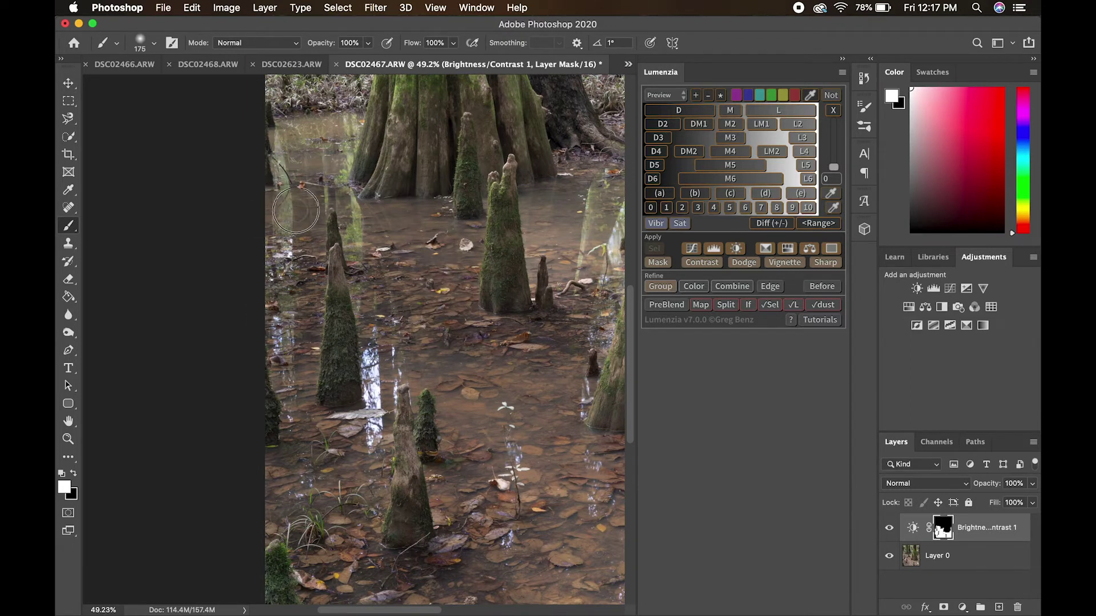
drag(305, 157, 336, 173)
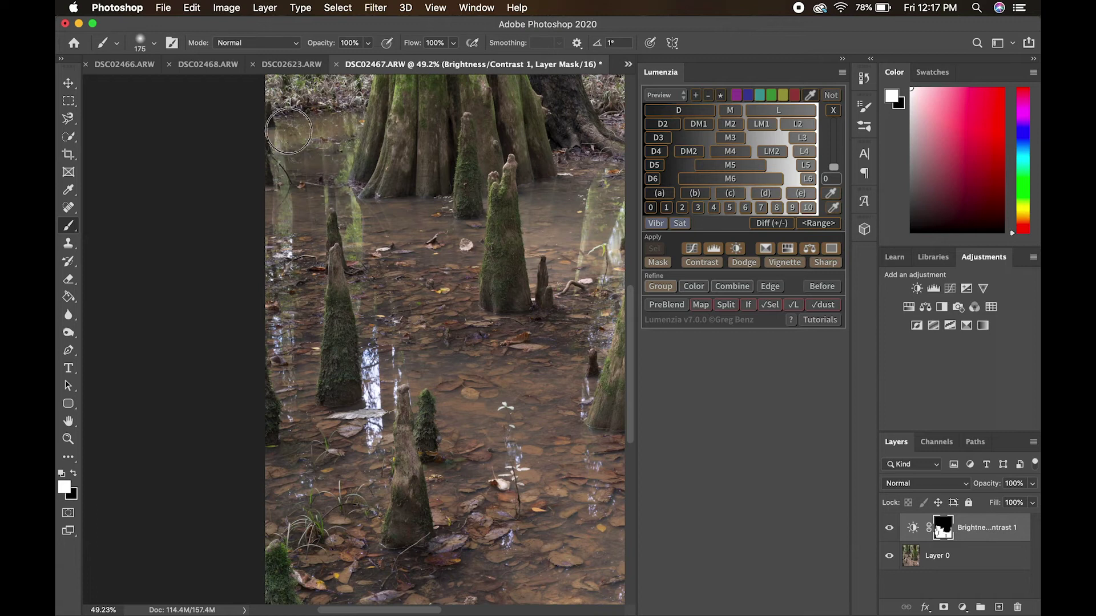
Step: Paint the mask over the water between the two big trees and around the middle knees, using smaller brushes near the edges
drag(480, 161, 295, 196)
mouse_move(410, 285)
mouse_down()
mouse_move(422, 331)
mouse_move(452, 204)
mouse_move(371, 218)
mouse_up()
mouse_move(368, 295)
mouse_down()
mouse_move(353, 242)
mouse_move(398, 213)
mouse_move(421, 230)
mouse_up()
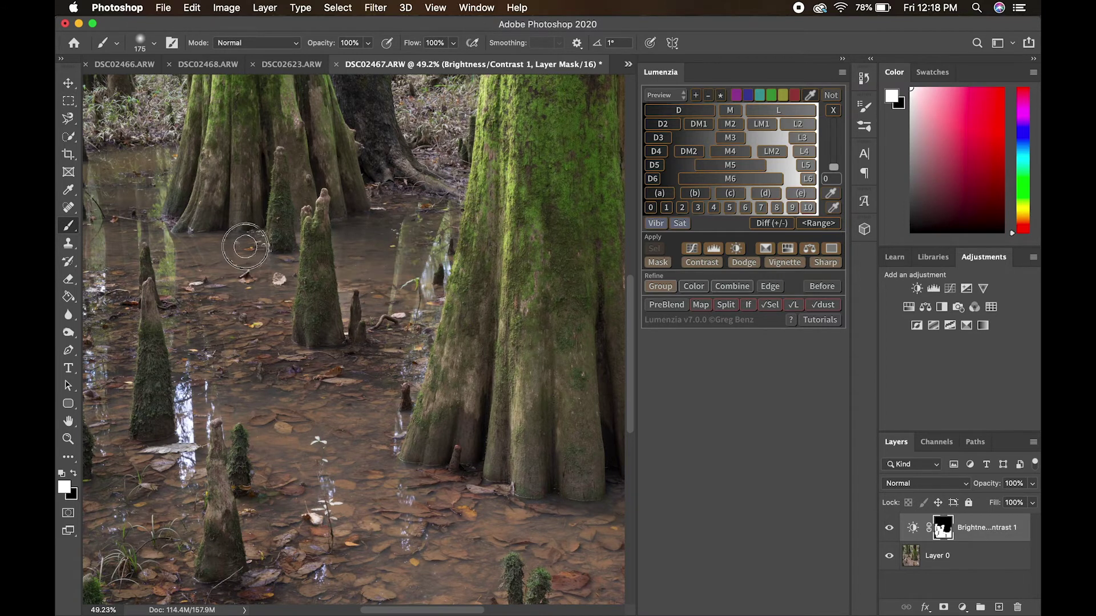
drag(272, 267, 350, 285)
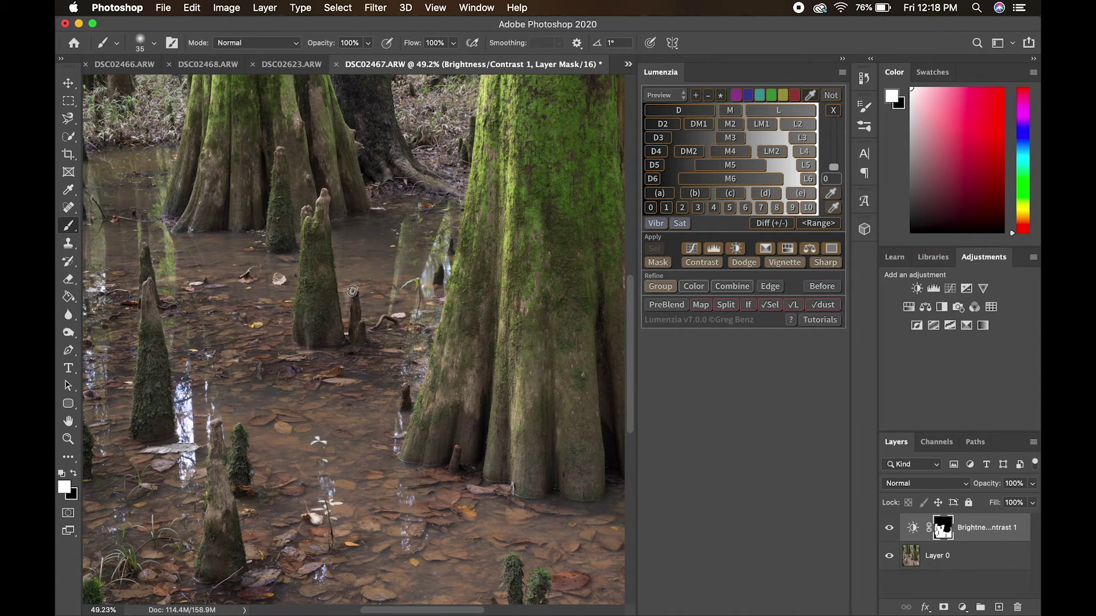
key(super+0)
key(bracketright)
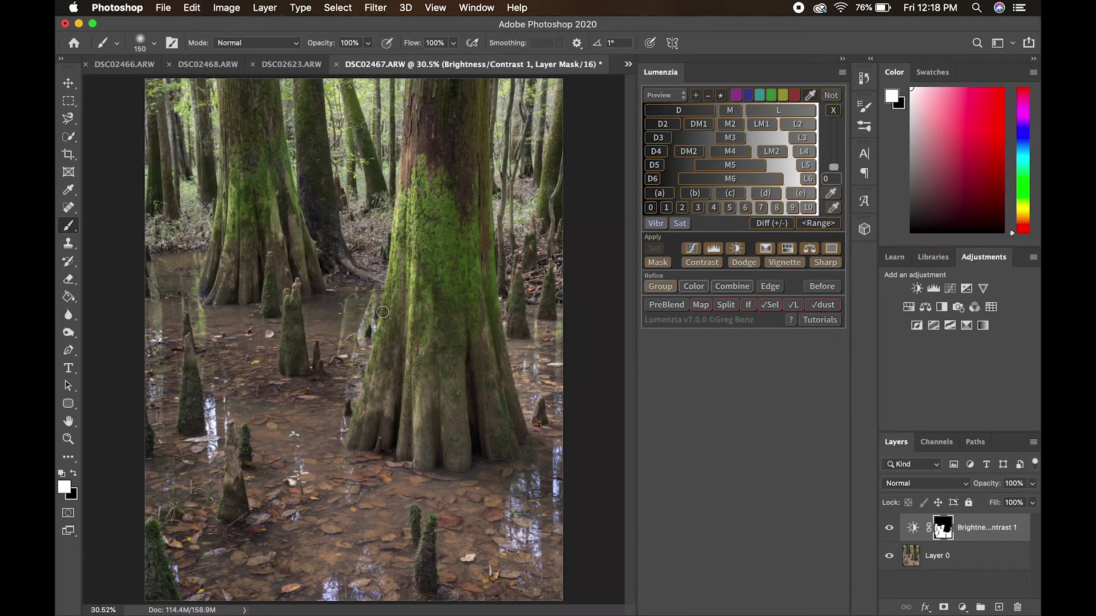
key(bracketright)
key(bracketright)
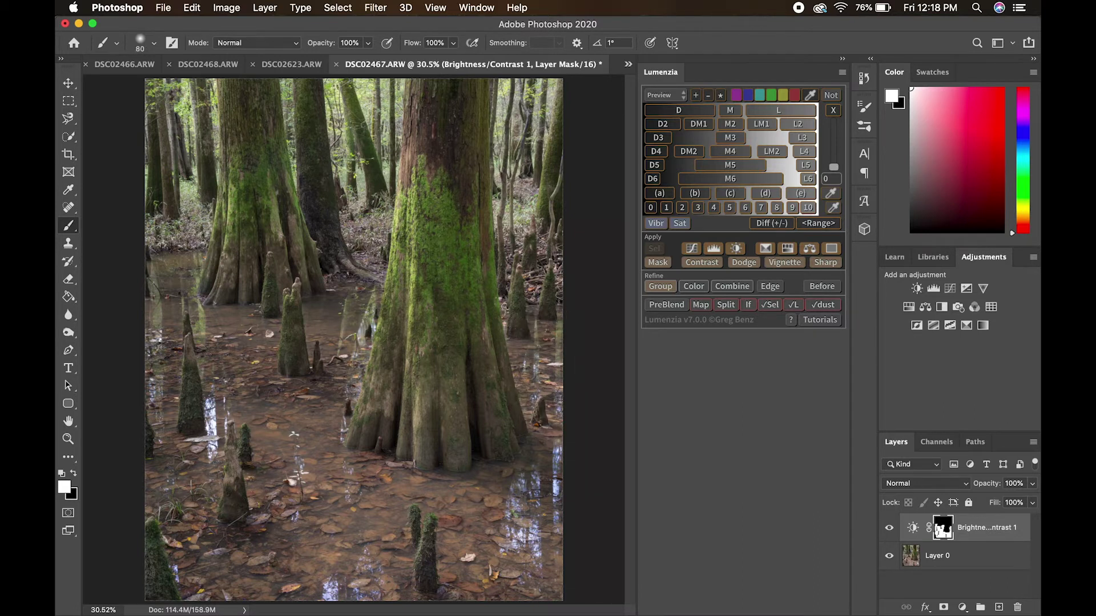
Step: Set the water-darkening layer's brightness to -96 and contrast to 28
key(super+minus)
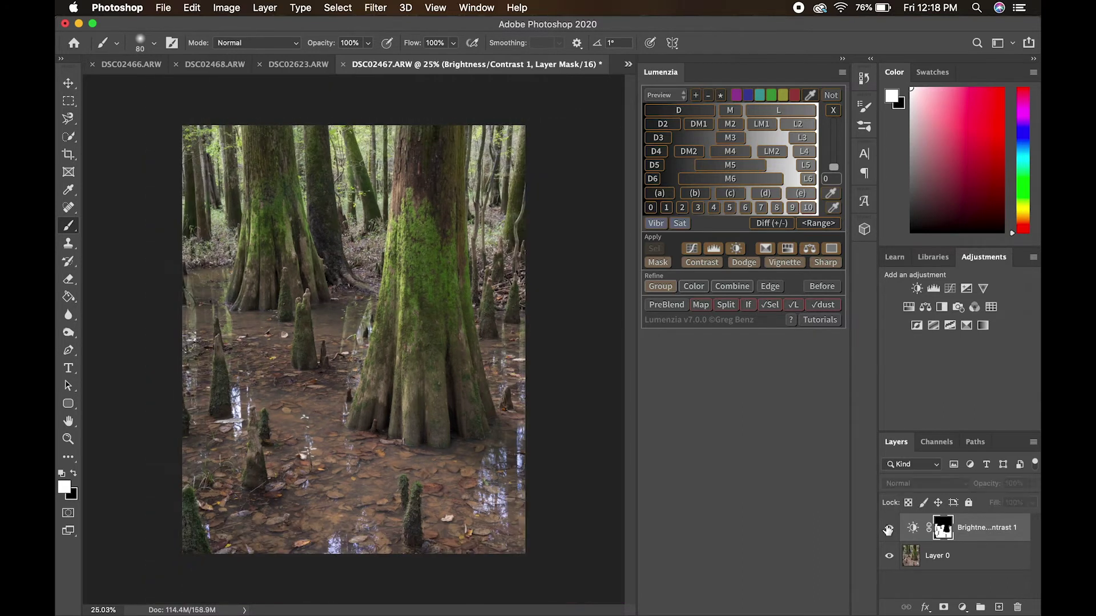
click(888, 530)
double_click(914, 528)
drag(720, 237, 686, 241)
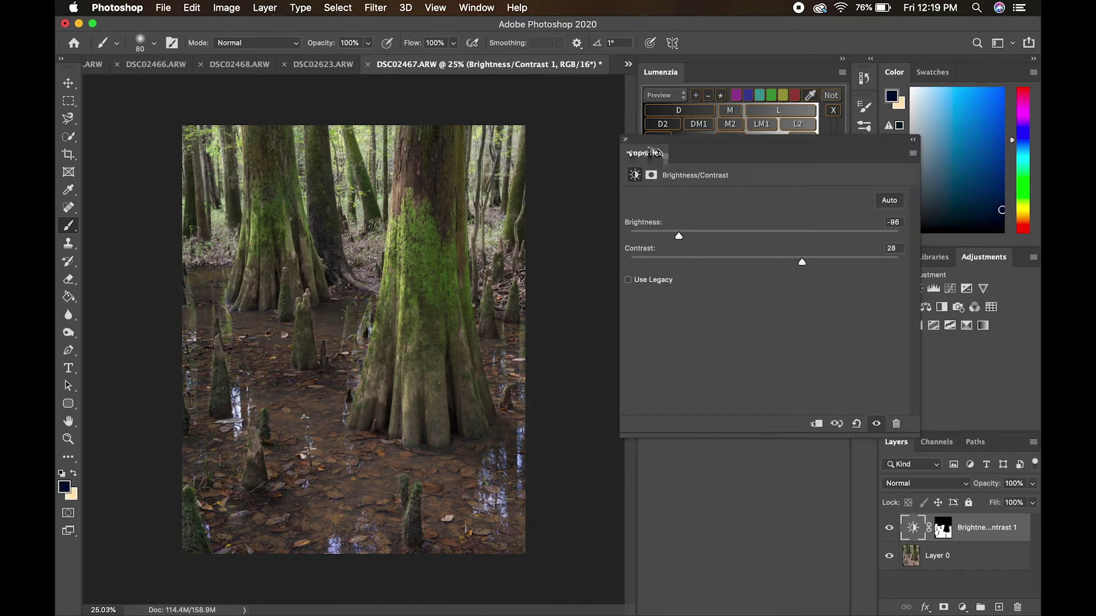
Step: Compare the photo with and without the water-darkening layer and check that layer's settings
click(888, 528)
click(888, 528)
click(888, 528)
click(888, 527)
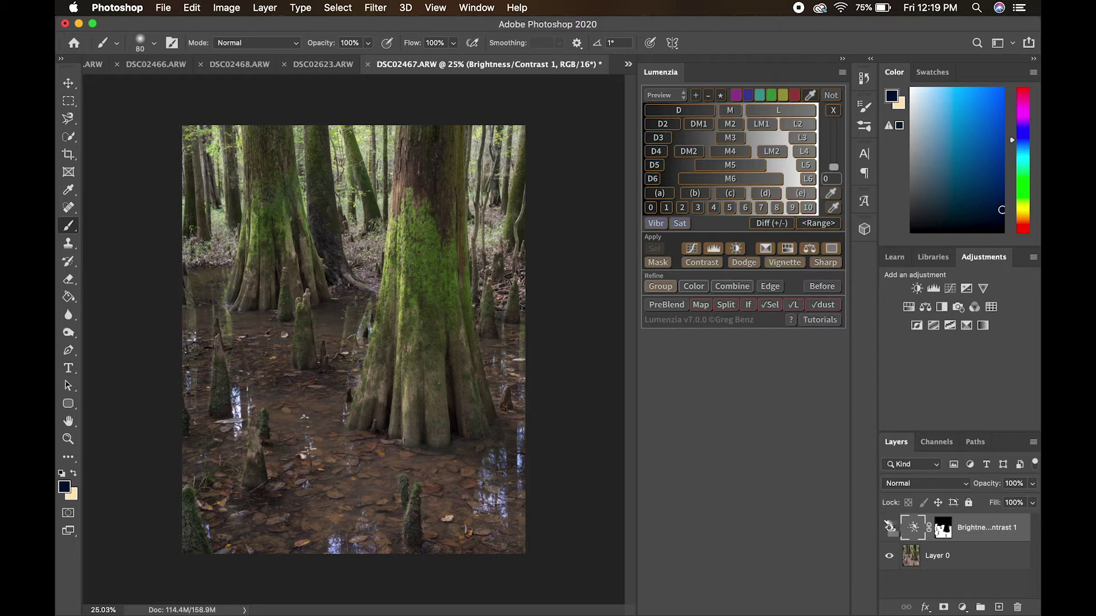
double_click(913, 527)
click(625, 140)
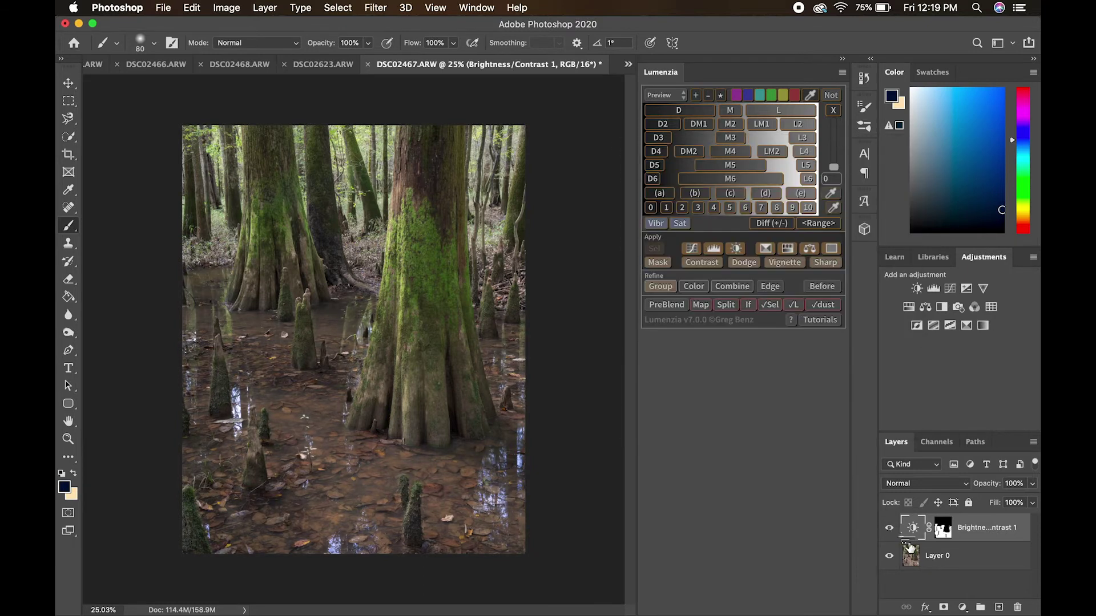
Step: Add a second Brightness/Contrast layer with brightness -41 and contrast 18, and invert its mask to black
click(962, 607)
click(964, 389)
drag(757, 239, 787, 263)
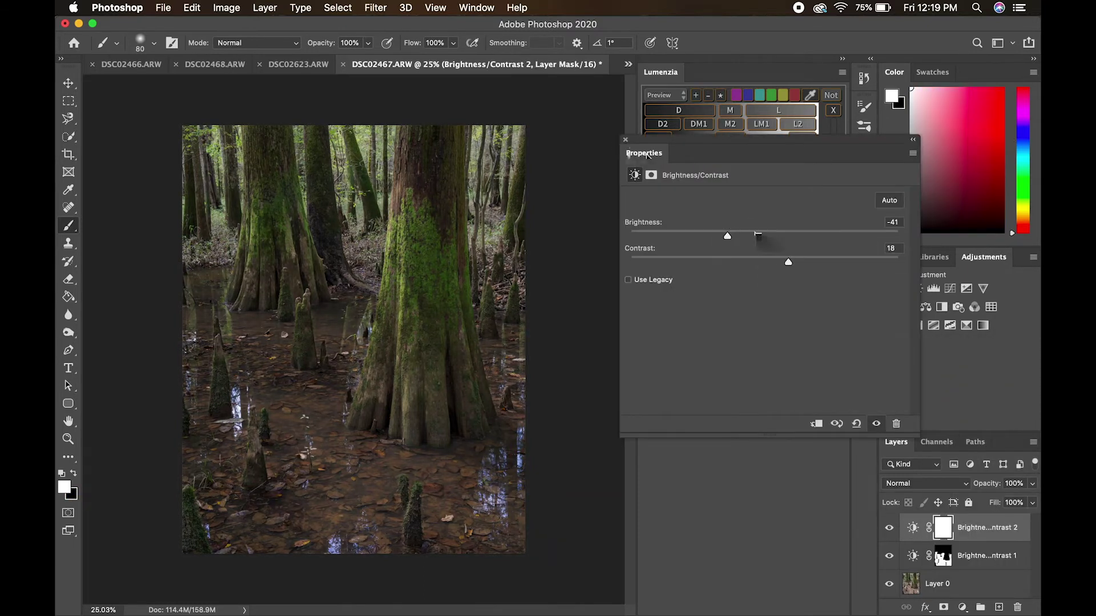
click(625, 140)
key(super+i)
Step: Paint white on the second layer's mask around all photo edges with a 2400 px brush to create a vignette
key(])
key(])
key(])
key(])
key(])
key(])
key(])
key(])
key(])
key(])
scroll(522, 213, down, 3)
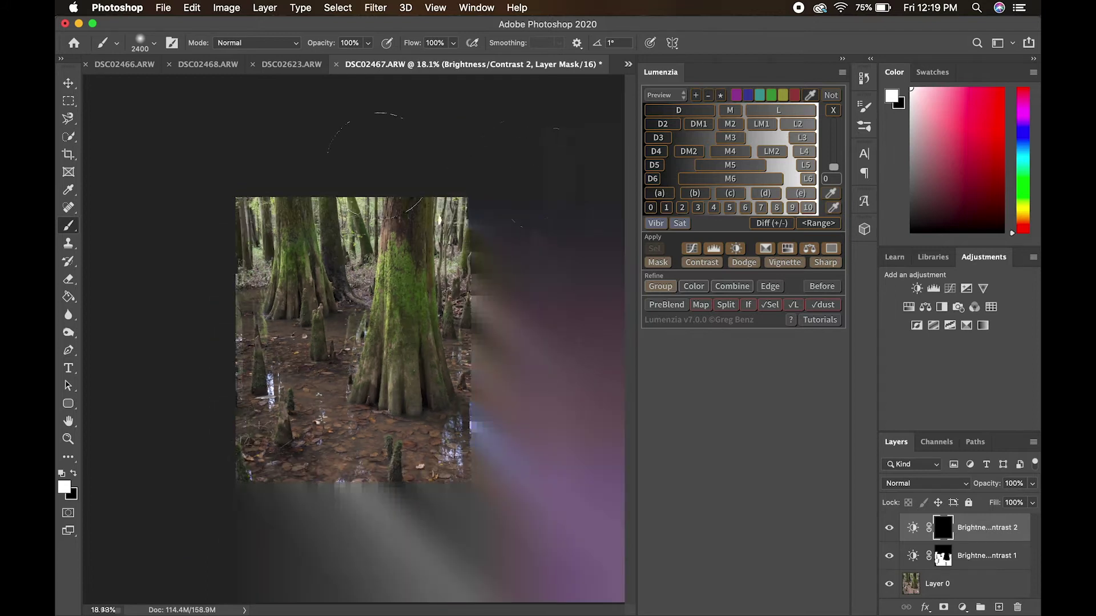
drag(245, 197, 310, 155)
mouse_move(495, 209)
mouse_down()
mouse_move(469, 237)
mouse_move(311, 211)
mouse_move(214, 248)
mouse_move(379, 481)
mouse_up()
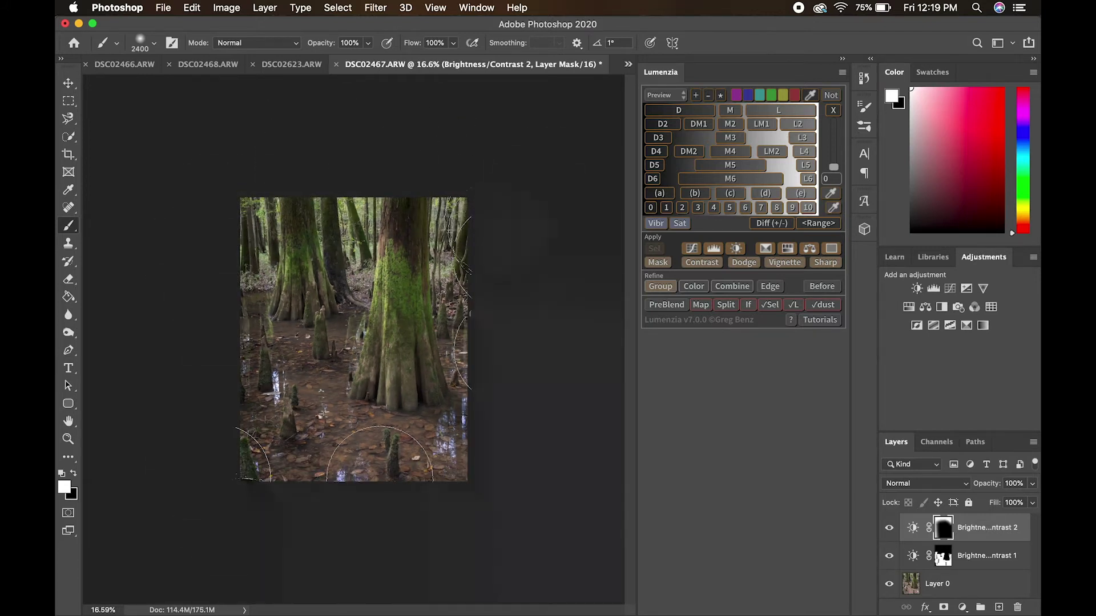
mouse_move(504, 482)
mouse_down()
mouse_move(228, 487)
mouse_move(221, 463)
mouse_up()
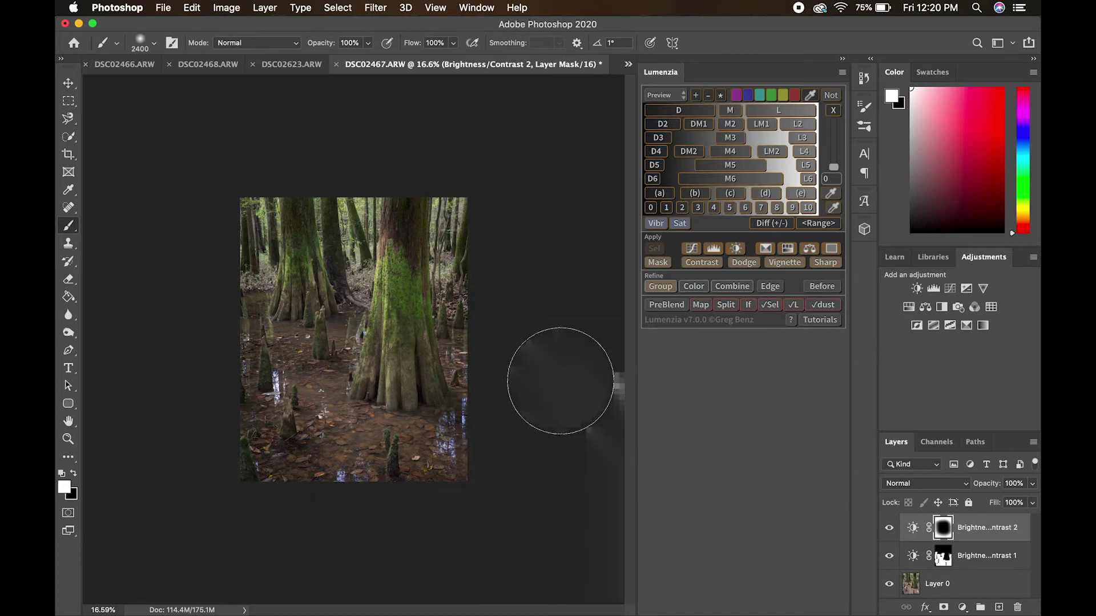
Step: Compare the photo with and without the vignette layer
scroll(559, 383, up, 5)
click(888, 527)
click(888, 527)
click(888, 527)
click(888, 526)
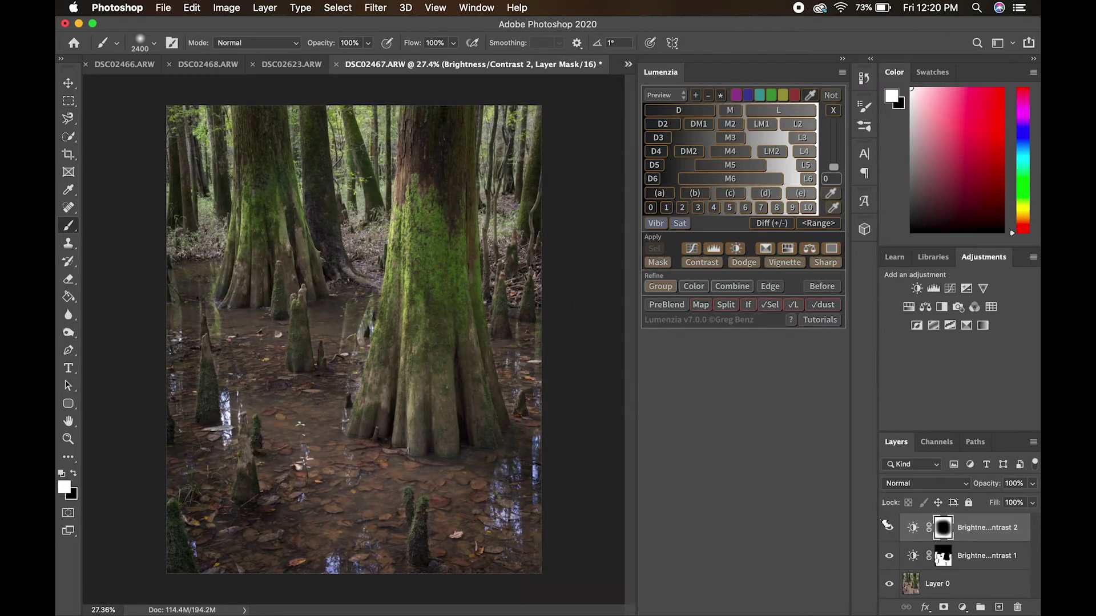
Step: Add a third Brightness/Contrast layer with raised brightness, invert its mask, and paint white over the centre of the photo
click(962, 606)
click(980, 387)
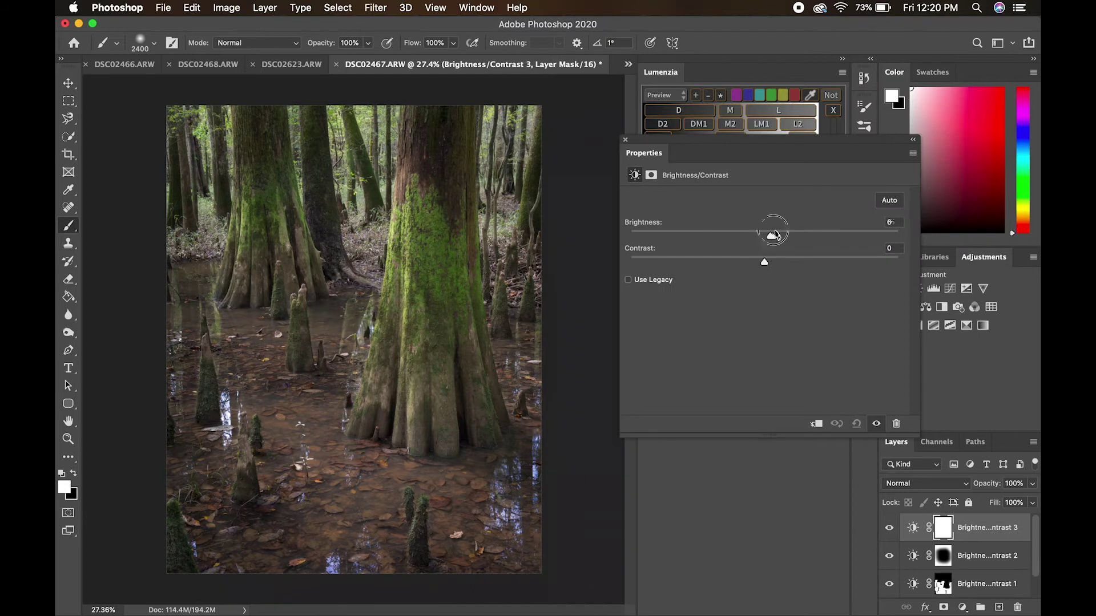
key(super+i)
mouse_move(434, 184)
mouse_down()
mouse_move(285, 351)
mouse_move(433, 261)
mouse_move(280, 357)
mouse_up()
Step: Add a fourth Brightness/Contrast layer with brightness 17 and invert its mask to black
click(962, 606)
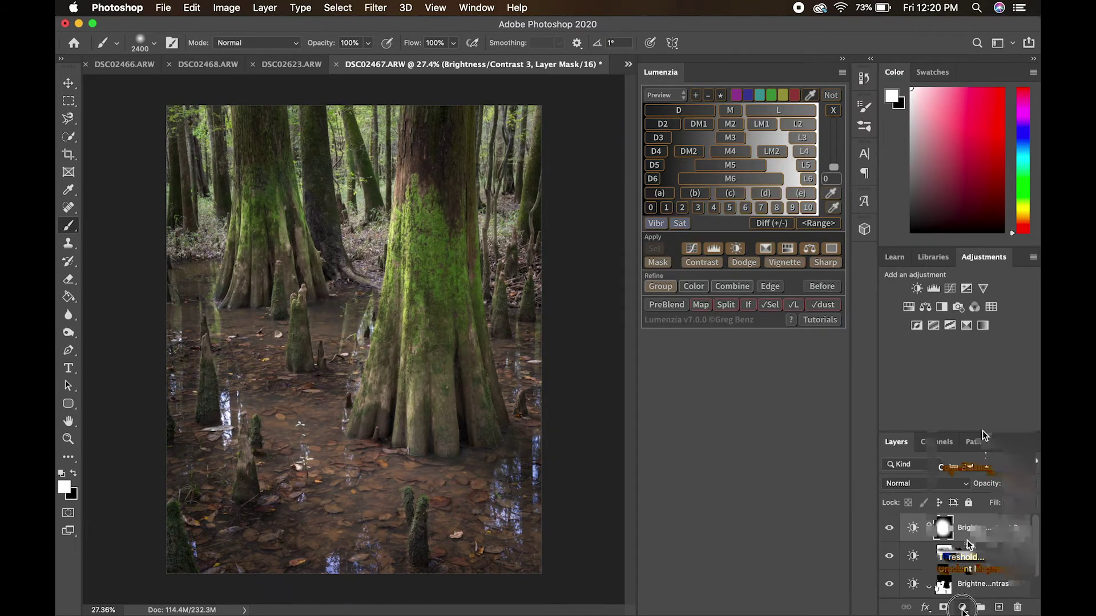
click(979, 386)
drag(767, 234, 780, 233)
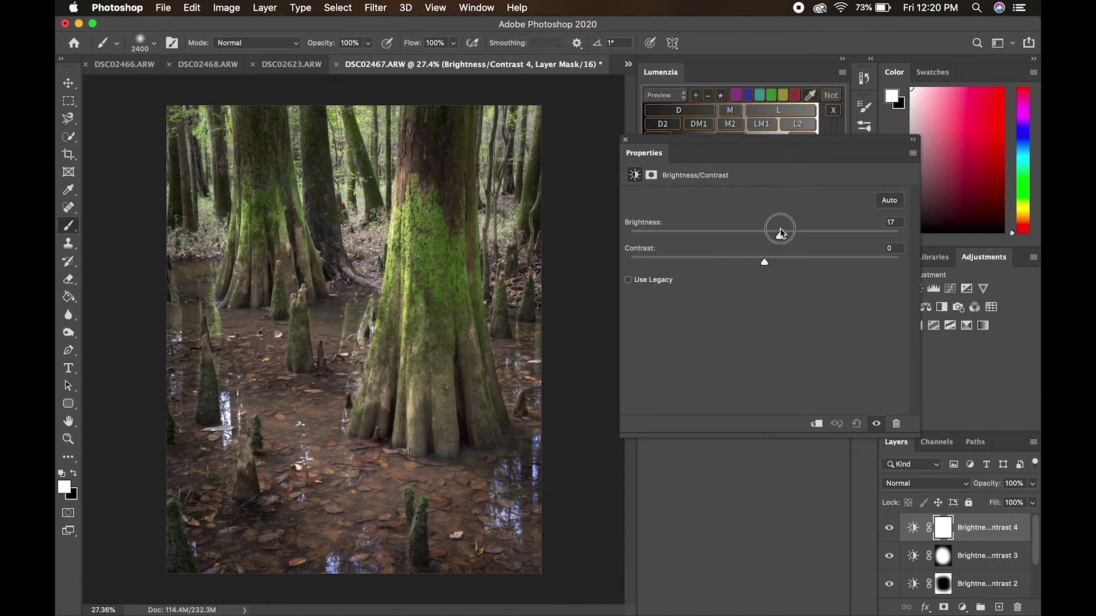
click(626, 139)
key(super+i)
Step: Paint white on the fourth layer's mask down the sunlit side of the large mossy trunk with a 400 px brush
scroll(365, 308, up, 3)
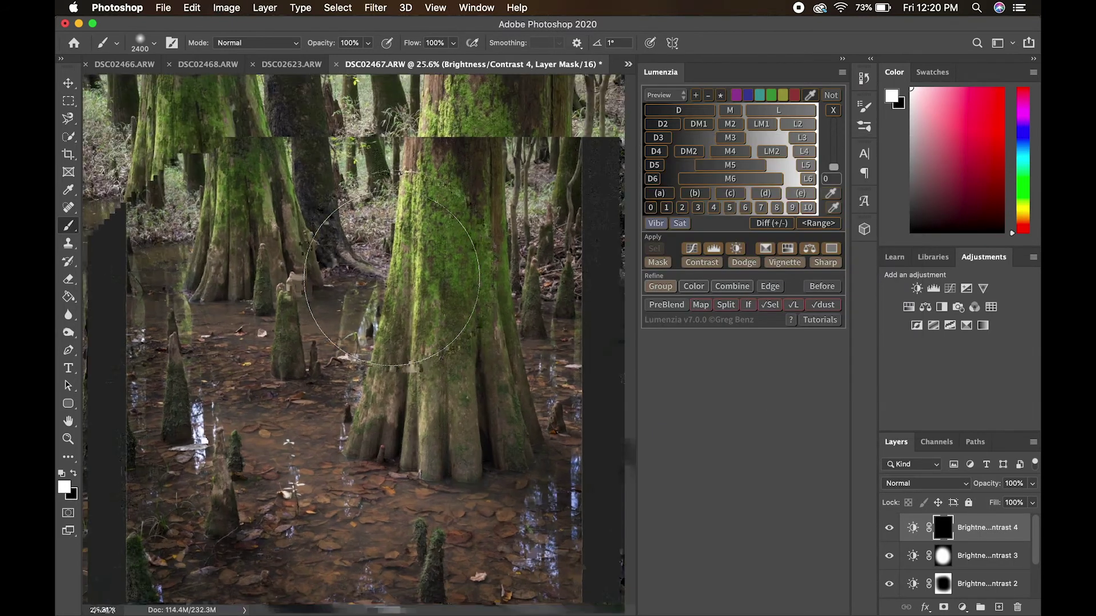
scroll(382, 289, up, 1)
scroll(384, 286, right, 2)
key(bracketleft)
key(bracketleft)
key(bracketleft)
key(bracketleft)
key(bracketleft)
key(bracketleft)
key(bracketleft)
key(bracketleft)
key(bracketleft)
key(bracketleft)
key(bracketleft)
key(bracketleft)
key(bracketleft)
key(bracketleft)
key(bracketleft)
key(bracketleft)
key(bracketleft)
key(bracketleft)
key(bracketleft)
key(bracketleft)
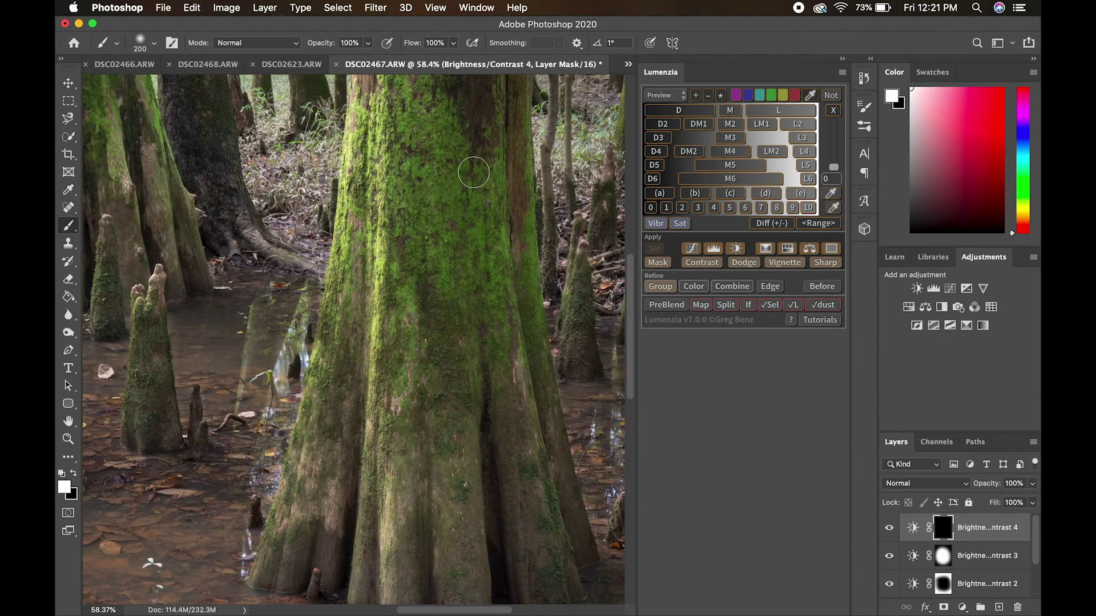
scroll(474, 171, down, 4)
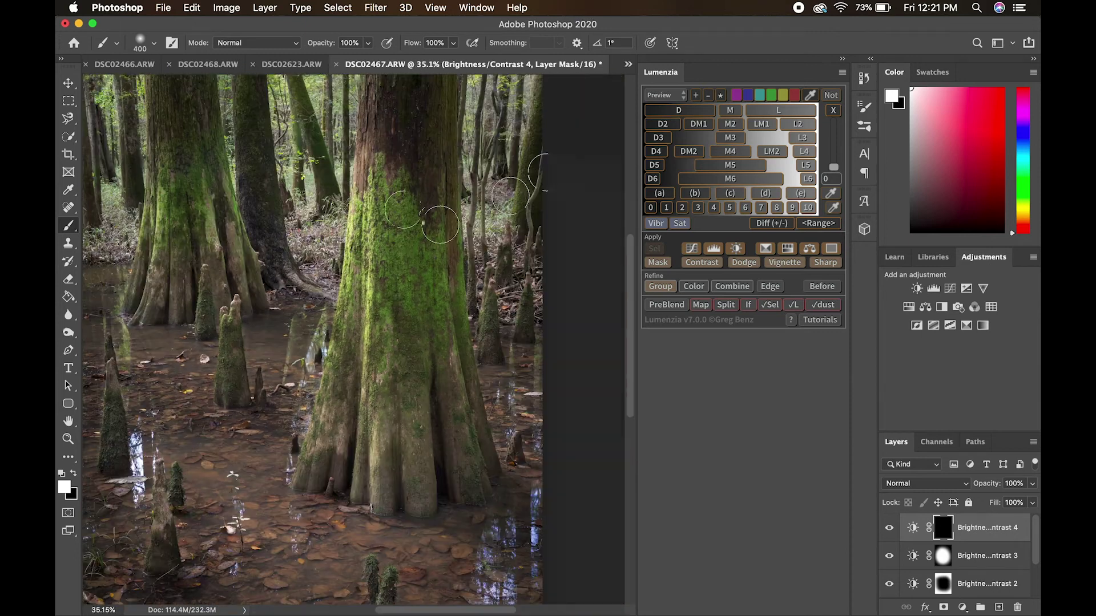
key(bracketleft)
key(bracketleft)
key(bracketleft)
key(bracketleft)
drag(370, 240, 389, 359)
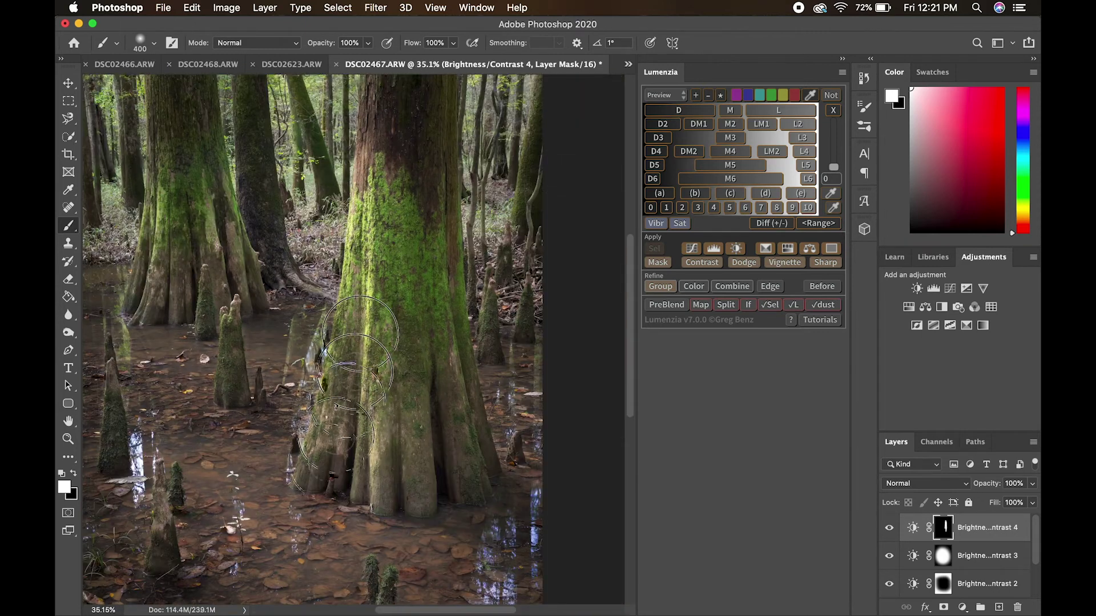
Step: Paint white on the fourth layer's mask over the sunlit side of the smaller tree at the photo's left
scroll(386, 179, left, 10)
scroll(386, 180, up, 3)
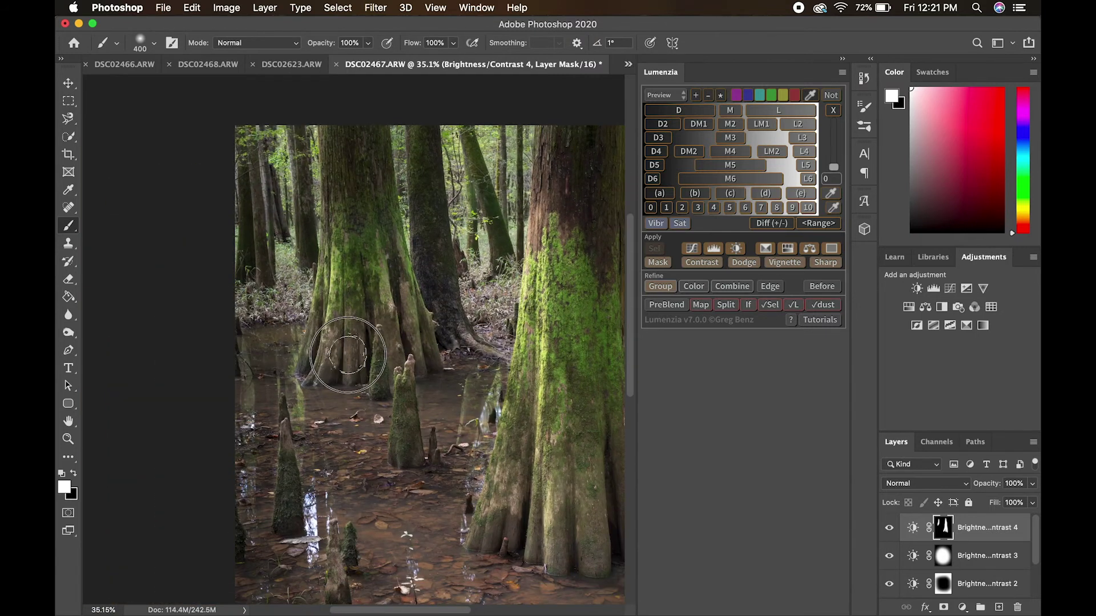
scroll(347, 355, right, 10)
scroll(348, 355, up, 1)
scroll(466, 266, left, 5)
scroll(466, 266, down, 1)
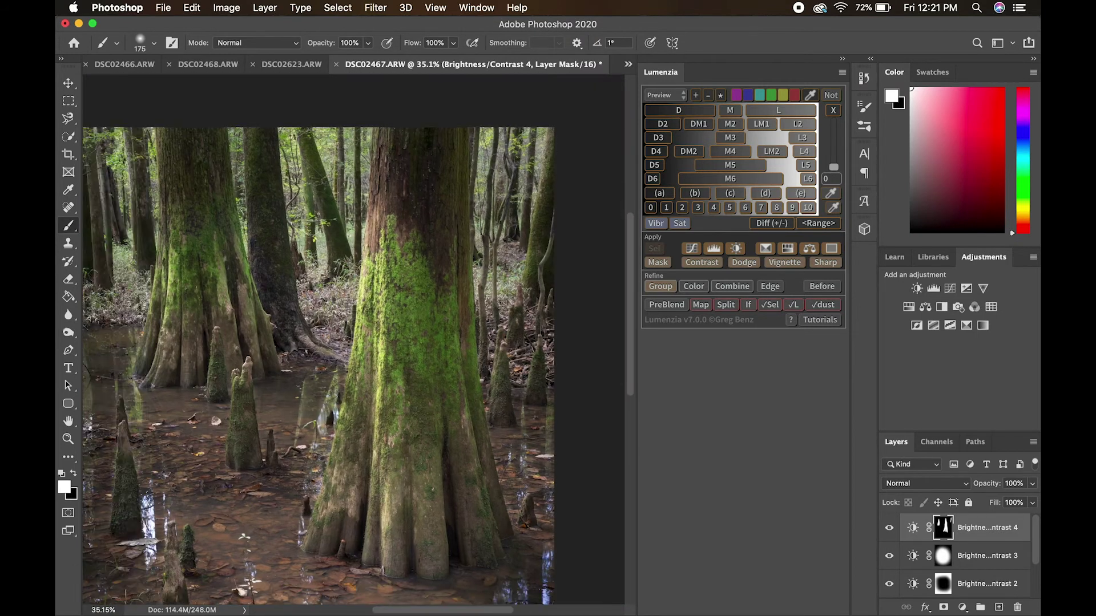
Step: Brighten the mid-water and foreground cypress knees on the fourth layer's mask, using a 175 px and then a 100 px white brush
scroll(262, 130, down, 10)
scroll(264, 131, left, 3)
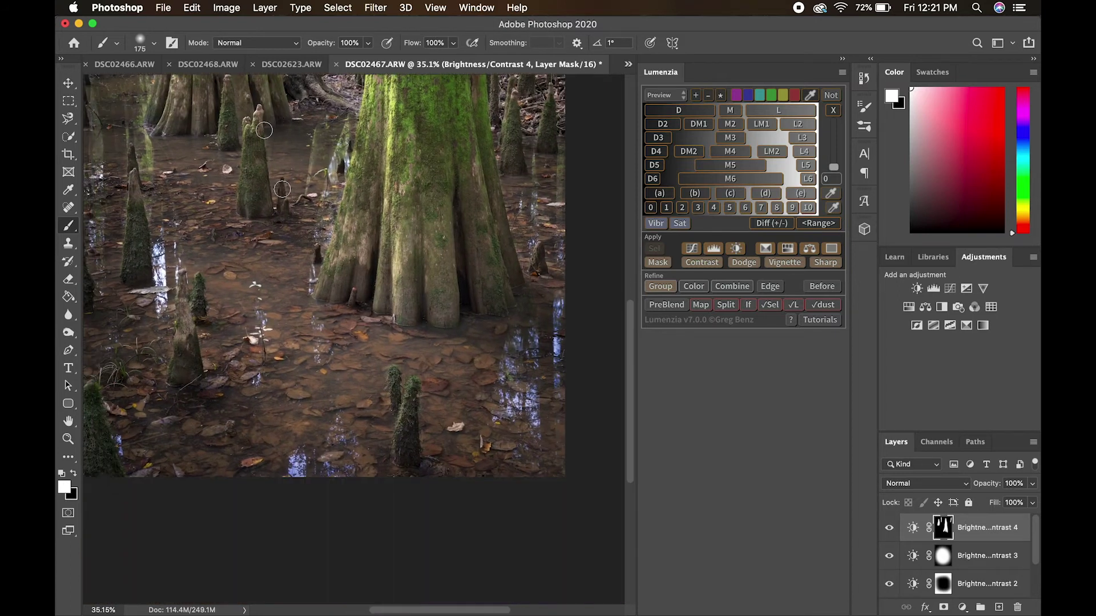
scroll(392, 358, up, 8)
scroll(393, 353, down, 5)
scroll(394, 353, right, 3)
key(bracketleft)
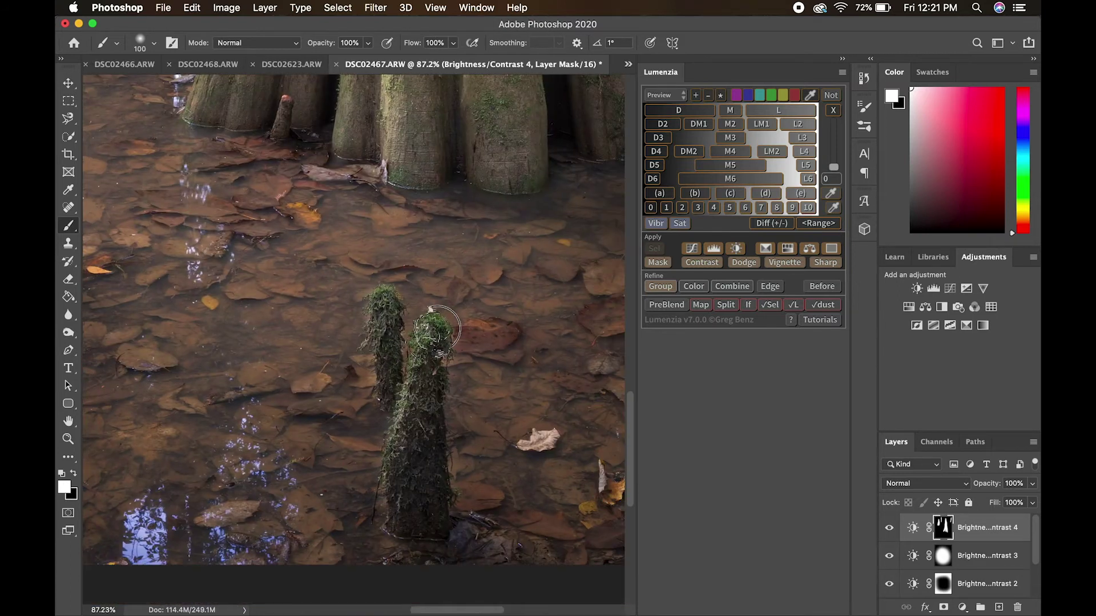
scroll(381, 342, left, 5)
scroll(381, 342, up, 2)
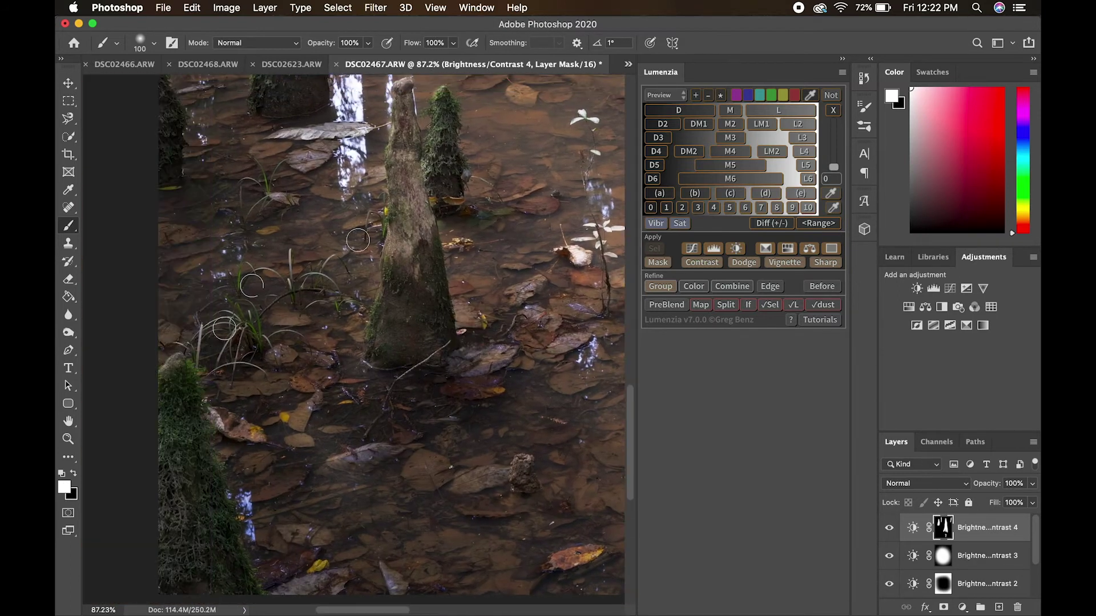
Step: Paint white on the mask over the knees along the photo's left side and before the left tree with a 100 px brush
scroll(391, 293, up, 8)
scroll(391, 293, left, 5)
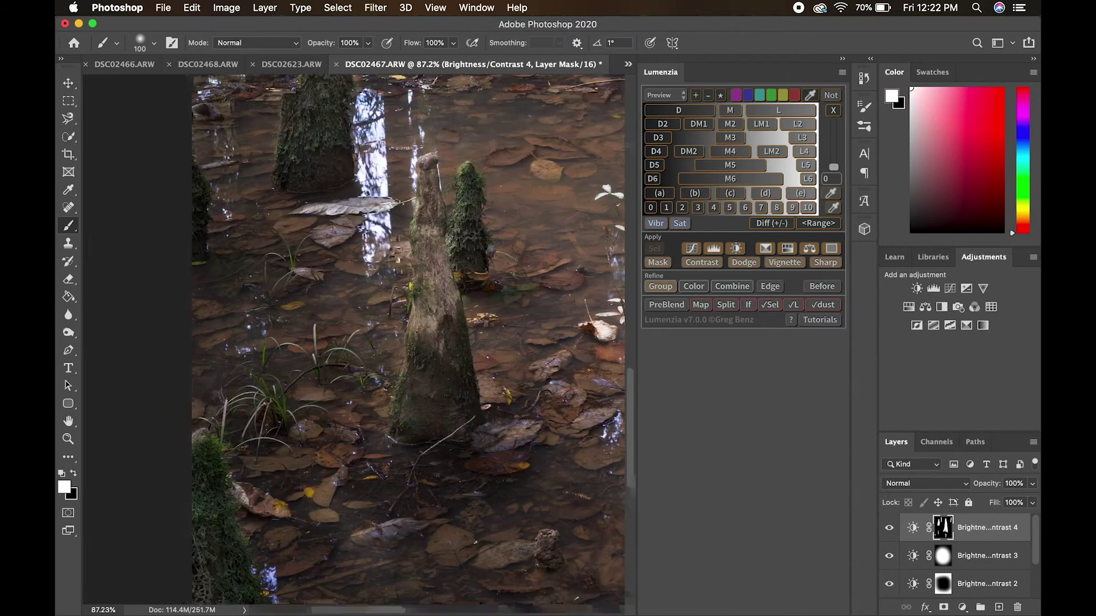
scroll(444, 125, up, 2)
scroll(445, 125, right, 1)
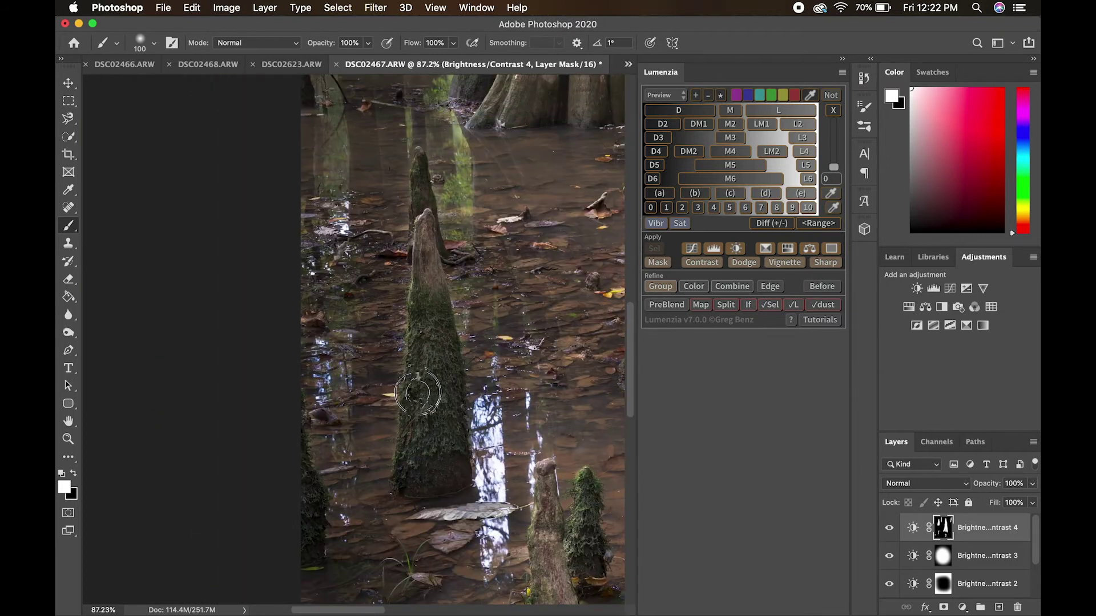
scroll(417, 393, up, 5)
scroll(418, 393, right, 7)
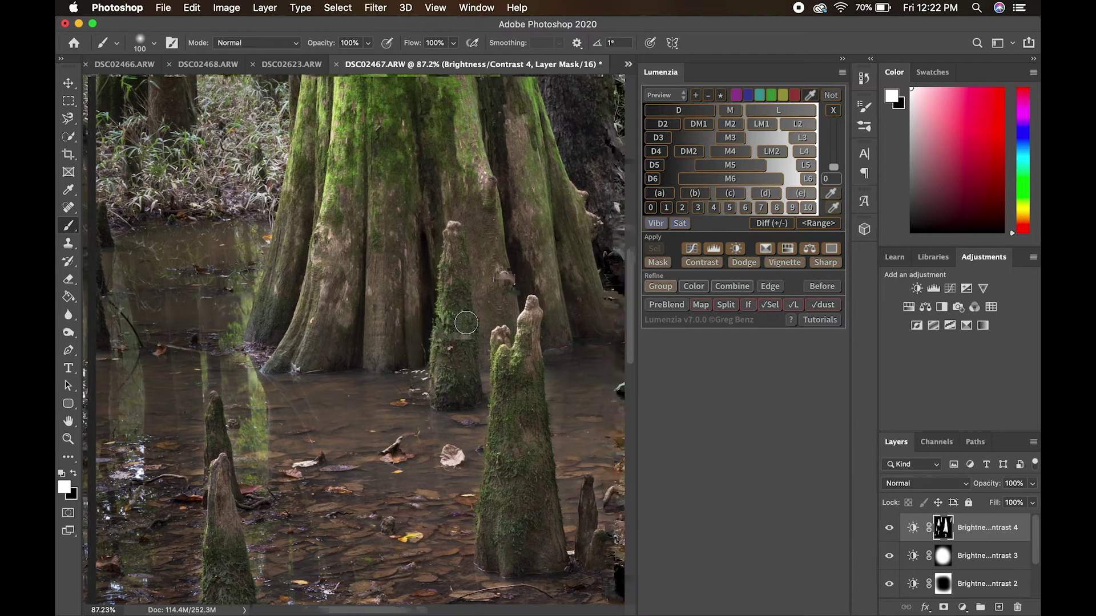
scroll(466, 323, down, 2)
scroll(466, 323, right, 2)
mouse_move(439, 308)
mouse_down()
mouse_move(429, 404)
mouse_move(450, 294)
mouse_up()
scroll(450, 295, left, 7)
scroll(451, 295, up, 4)
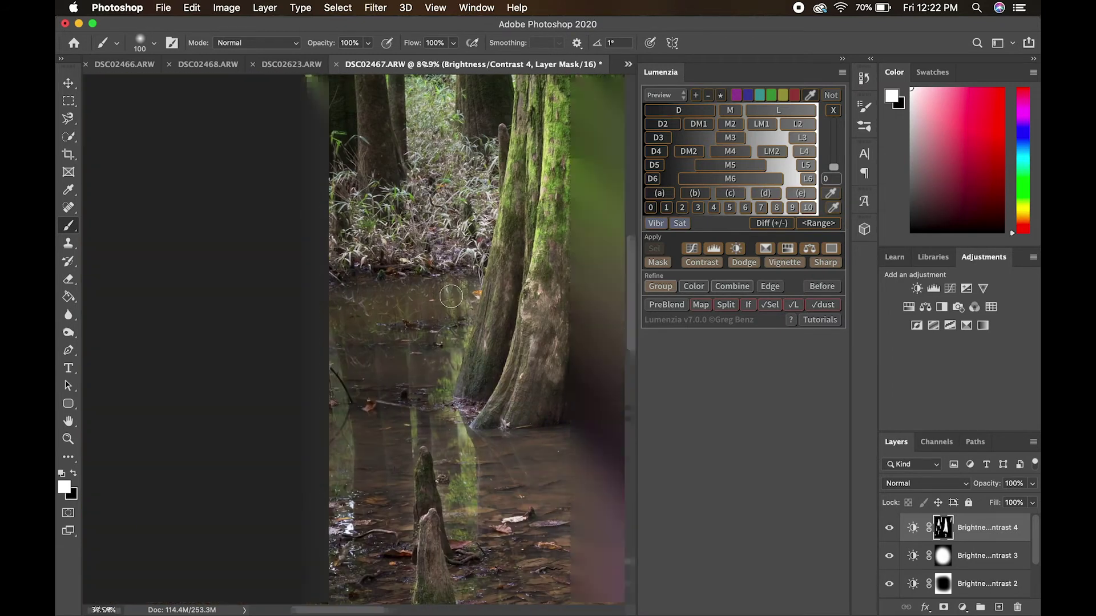
Step: Add a fifth Brightness/Contrast layer with lowered brightness and slightly adjusted contrast, and invert its mask to black
key(super+0)
click(962, 607)
click(980, 403)
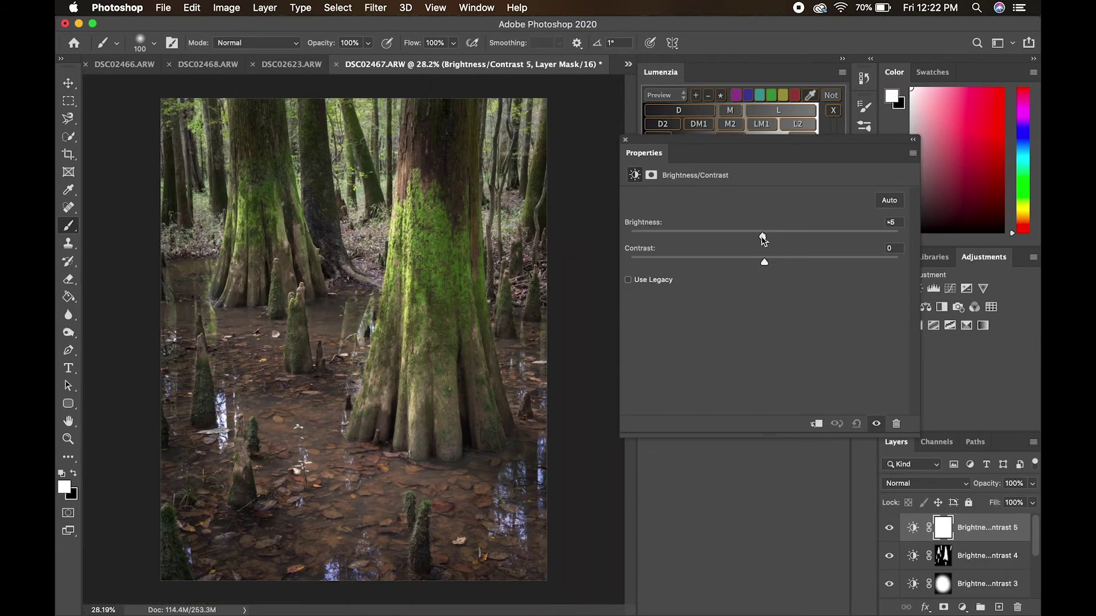
drag(762, 237, 736, 237)
drag(764, 262, 769, 274)
click(625, 139)
key(super+i)
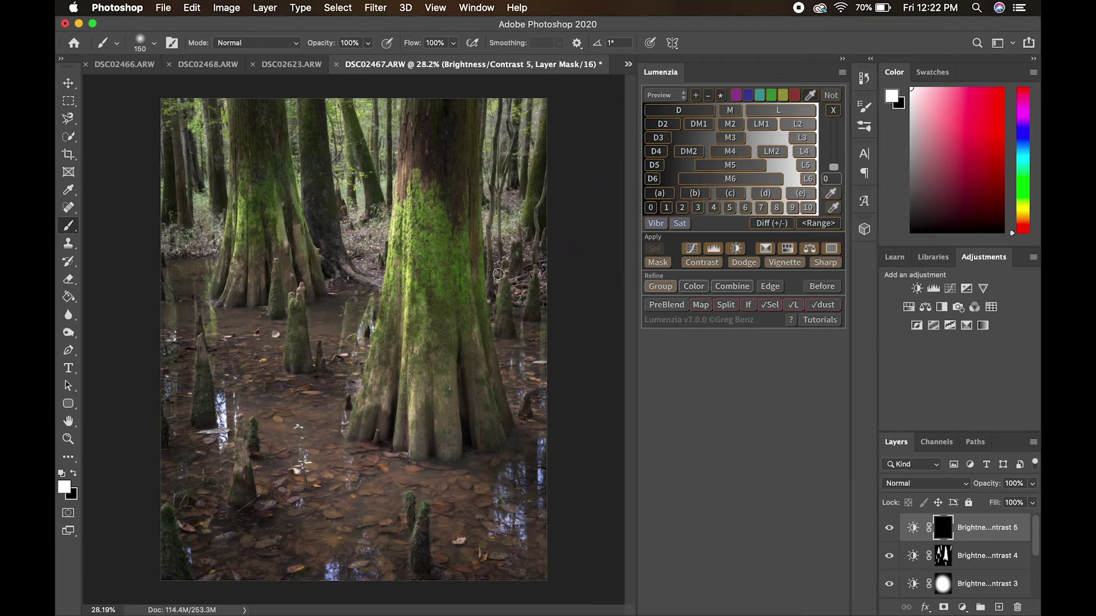
Step: Paint white on the fifth layer's mask down the shaded right sides of both big trunks with a 600 px brush
mouse_move(492, 142)
mouse_down()
mouse_move(442, 254)
mouse_move(464, 272)
mouse_up()
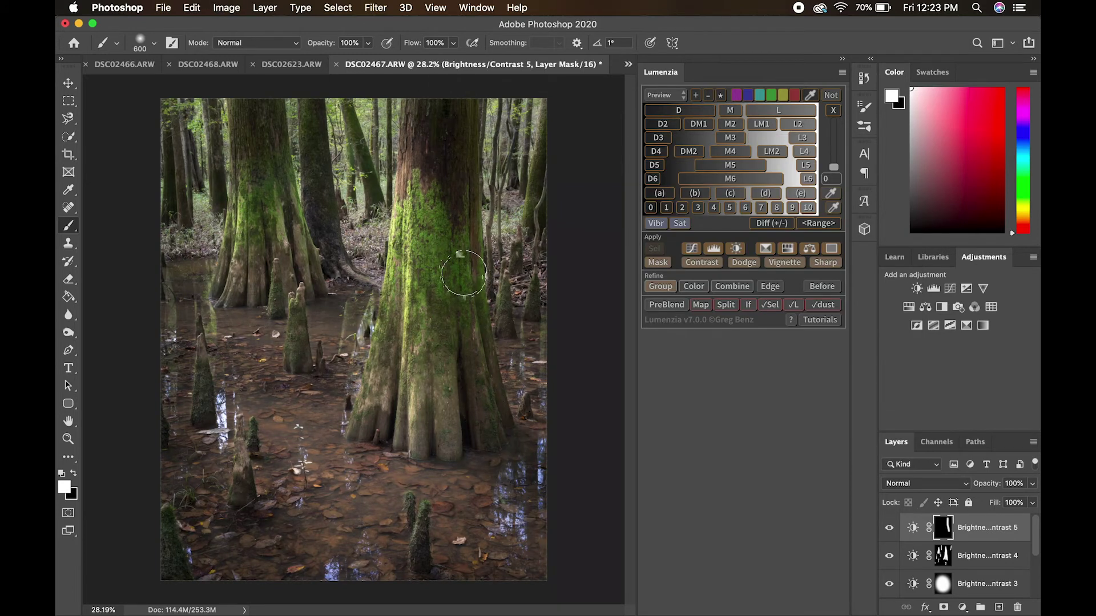
mouse_move(298, 142)
mouse_down()
mouse_move(289, 183)
mouse_move(305, 268)
mouse_up()
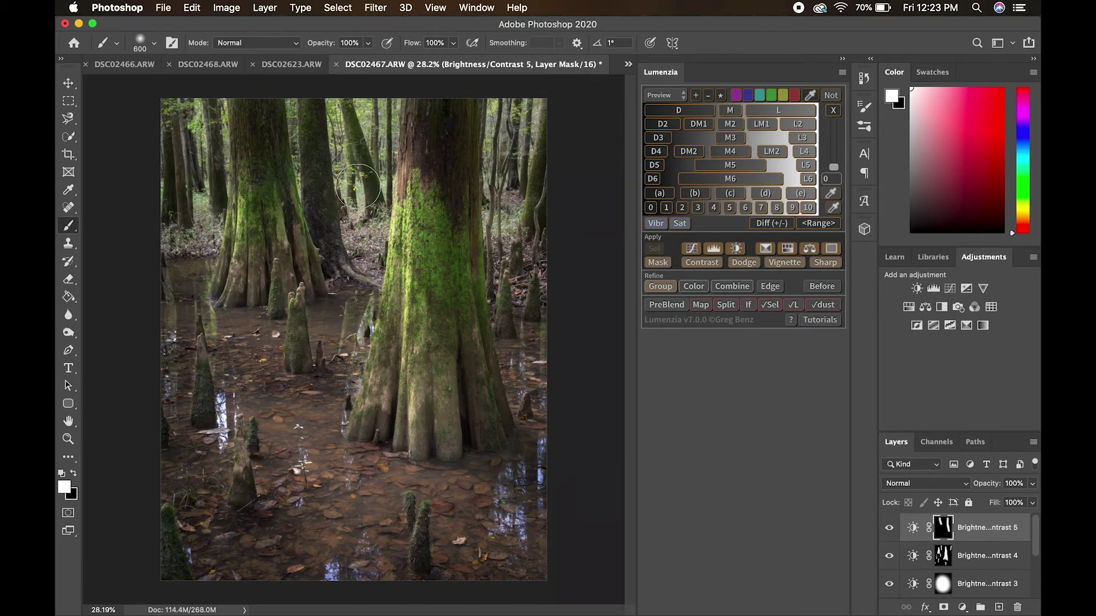
Step: Darken the shaded sides of the foreground pair of knees and the small mossy knee on the fifth mask with 90 and 70 px brushes
scroll(352, 273, up, 10)
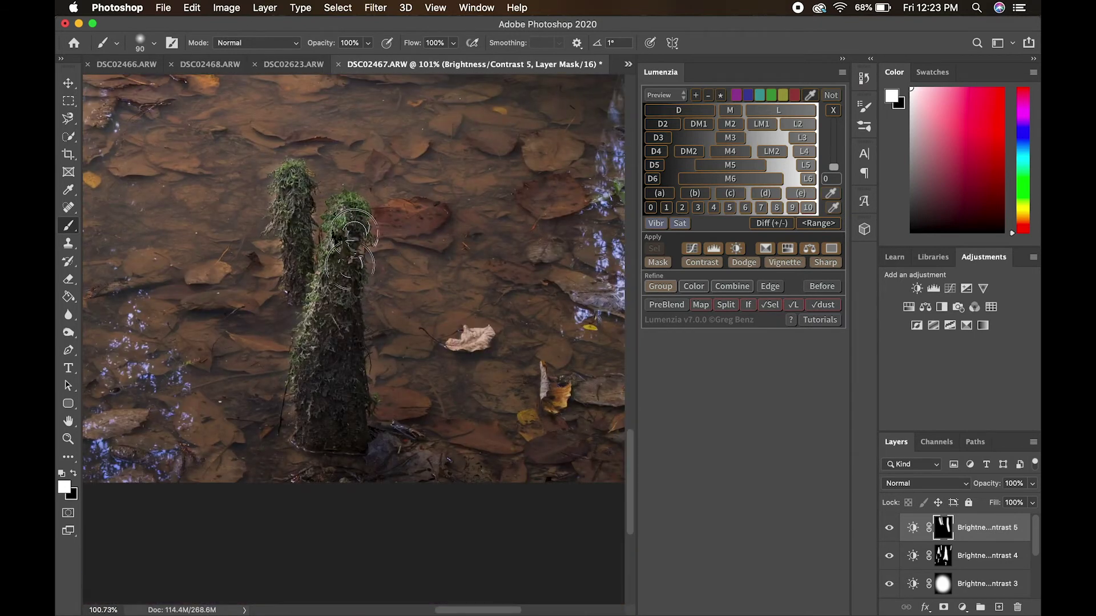
drag(350, 265, 350, 283)
drag(304, 178, 299, 232)
scroll(299, 228, left, 10)
scroll(297, 178, up, 5)
scroll(296, 178, up, 5)
scroll(296, 178, left, 2)
key(bracketleft)
key(bracketleft)
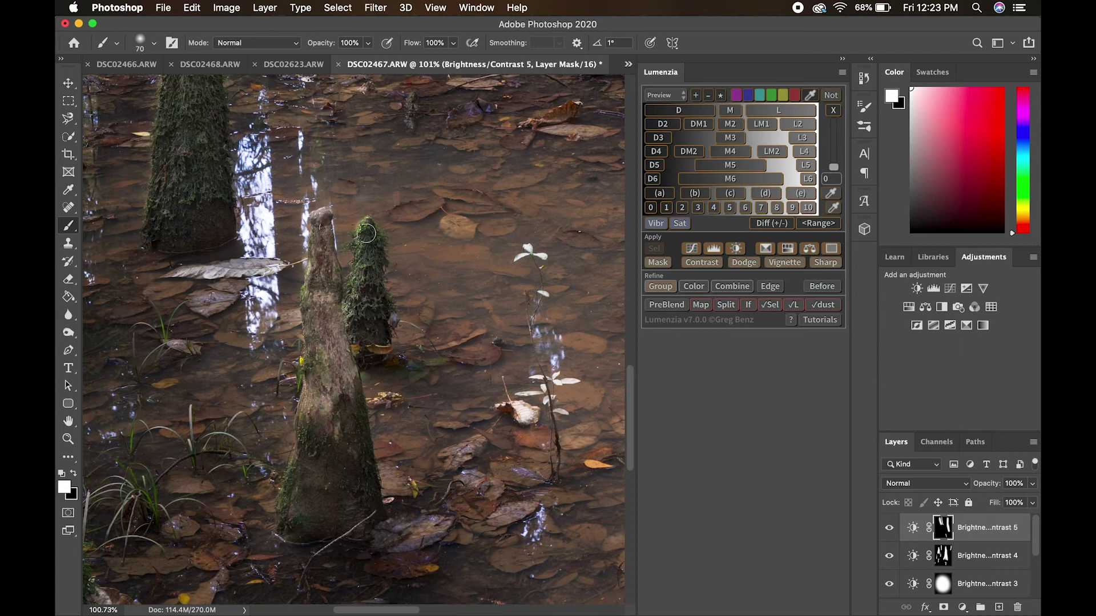
drag(371, 322, 378, 289)
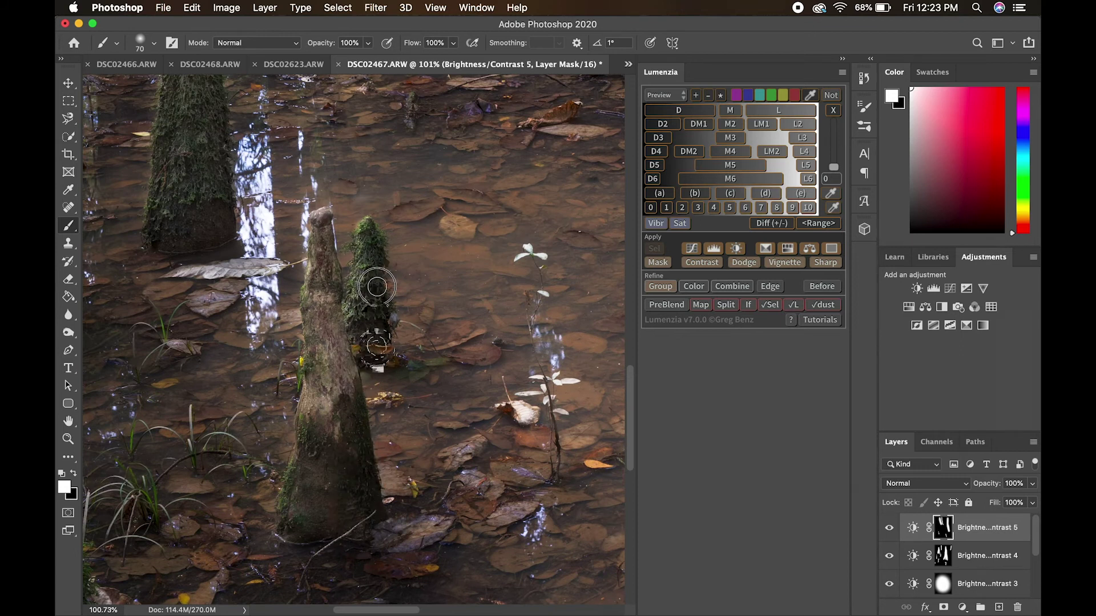
Step: Paint white on the fifth layer's mask down the shaded sides of the knees along the photo's left side
scroll(376, 289, up, 5)
scroll(377, 289, left, 3)
drag(291, 114, 318, 383)
scroll(308, 234, left, 10)
drag(385, 374, 375, 473)
Step: Paint white on the fifth mask over the shaded sides of the knees near the left tree, and fit the photo in view
scroll(373, 474, right, 12)
scroll(373, 475, up, 10)
mouse_move(395, 153)
mouse_down()
mouse_move(420, 393)
mouse_move(399, 315)
mouse_up()
scroll(474, 420, up, 4)
scroll(474, 420, left, 6)
drag(450, 137, 464, 291)
scroll(452, 211, right, 10)
scroll(453, 211, up, 3)
key(super+0)
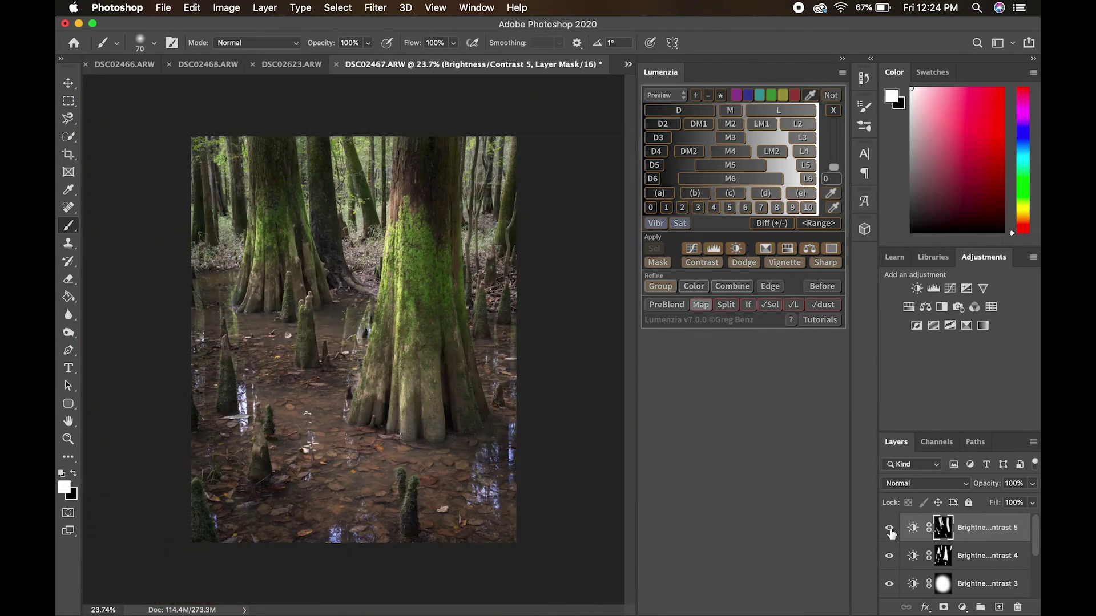
Step: Add a new empty layer in Soft Light blend mode and make the light cream colour the foreground colour
click(999, 607)
click(947, 483)
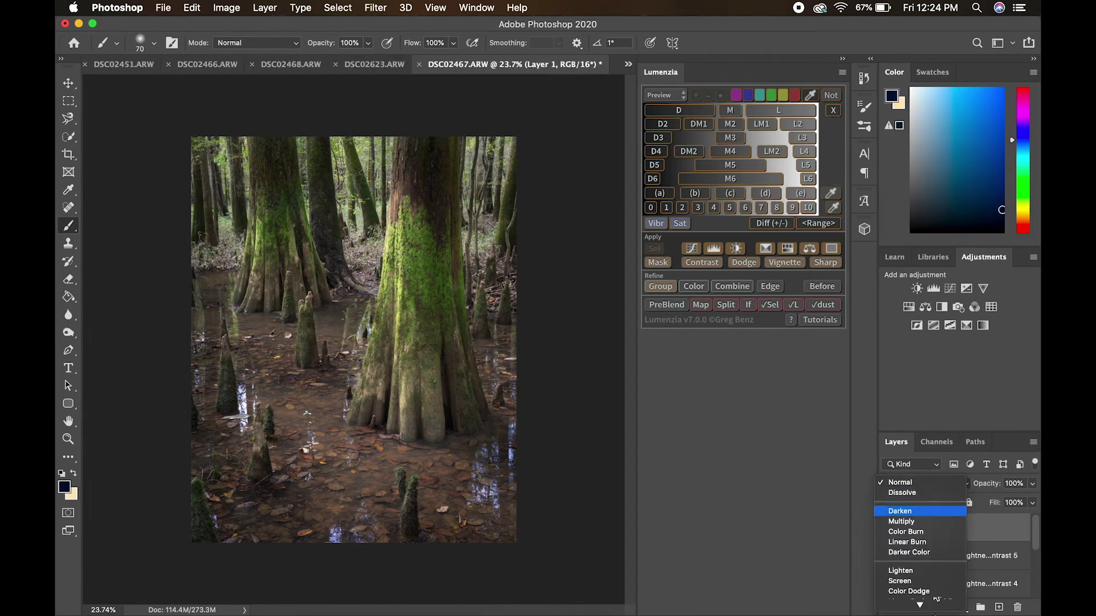
click(957, 489)
key(x)
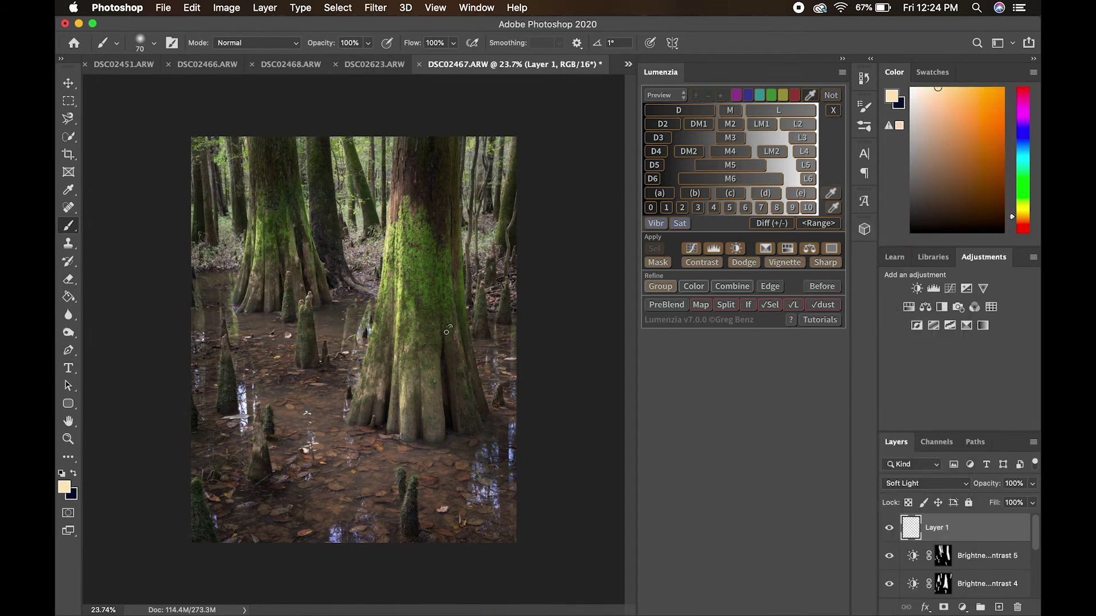
Step: Set the brush flow to 3% and paint cream light down the sunlit side of the large trunk with a 600 px brush
drag(450, 62, 395, 66)
scroll(389, 209, up, 3)
key(bracketright)
key(bracketright)
key(bracketright)
key(bracketright)
key(bracketright)
key(bracketright)
key(bracketright)
key(bracketright)
mouse_move(419, 165)
mouse_down()
mouse_move(410, 291)
mouse_move(424, 130)
mouse_move(404, 322)
mouse_up()
Step: Pick a slightly deeper peach tone, paint it over the large trunk's flared base, and compare with the glow layer hidden
click(943, 88)
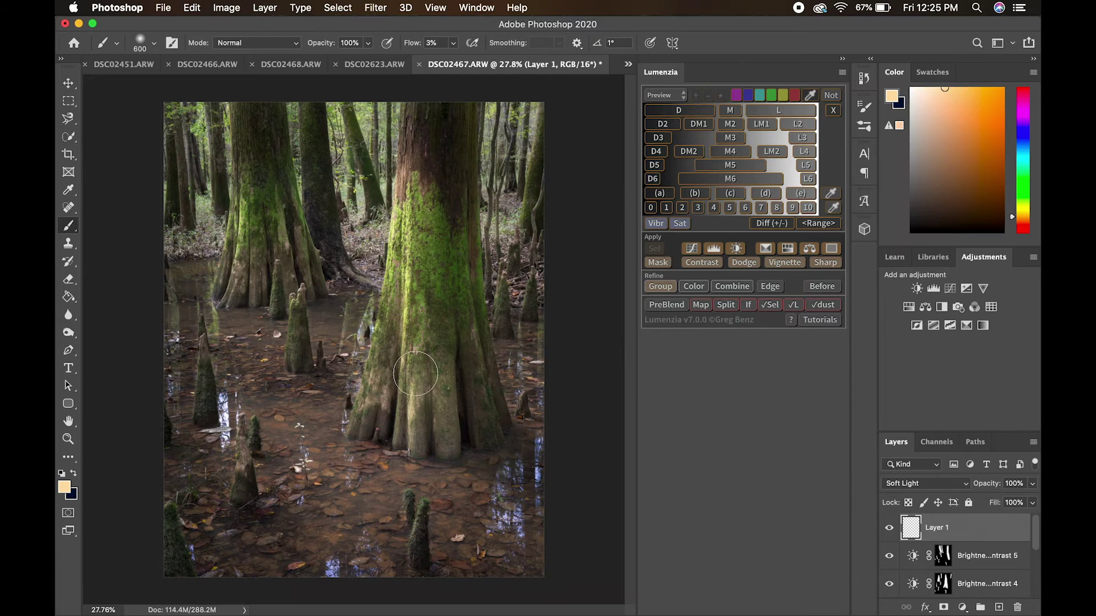
drag(382, 338, 360, 426)
drag(418, 435, 440, 434)
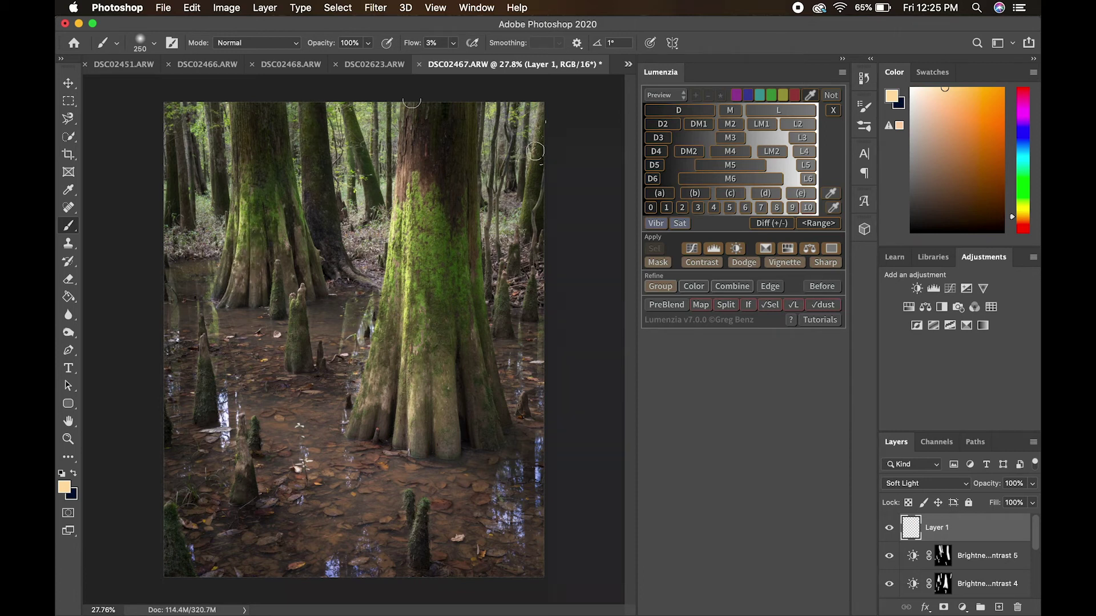
click(890, 531)
click(890, 531)
Step: Paint the warm cream colour over the sunlit sides of the foreground cypress knees with a 90 px brush
scroll(409, 513, up, 8)
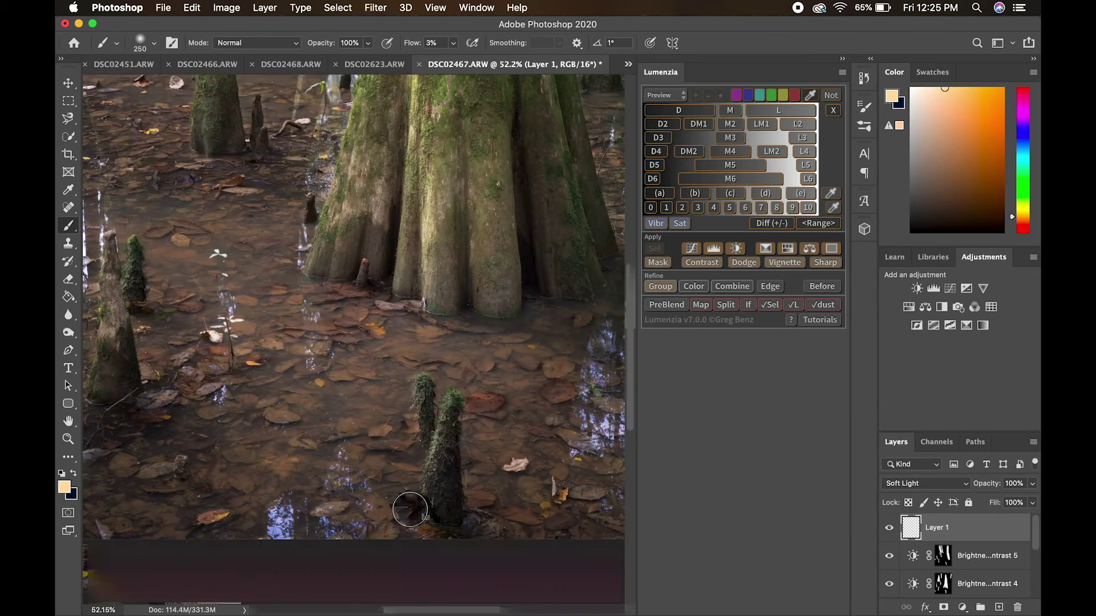
scroll(407, 528, down, 6)
scroll(407, 421, up, 5)
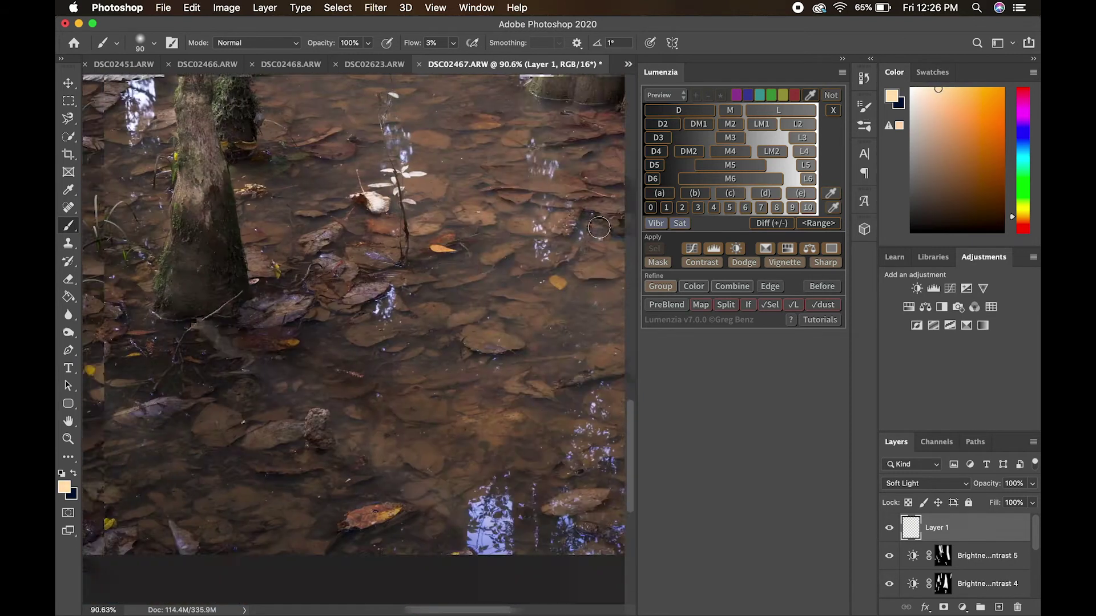
scroll(394, 228, left, 4)
scroll(394, 228, up, 4)
drag(393, 199, 388, 421)
scroll(429, 253, up, 5)
scroll(429, 252, left, 2)
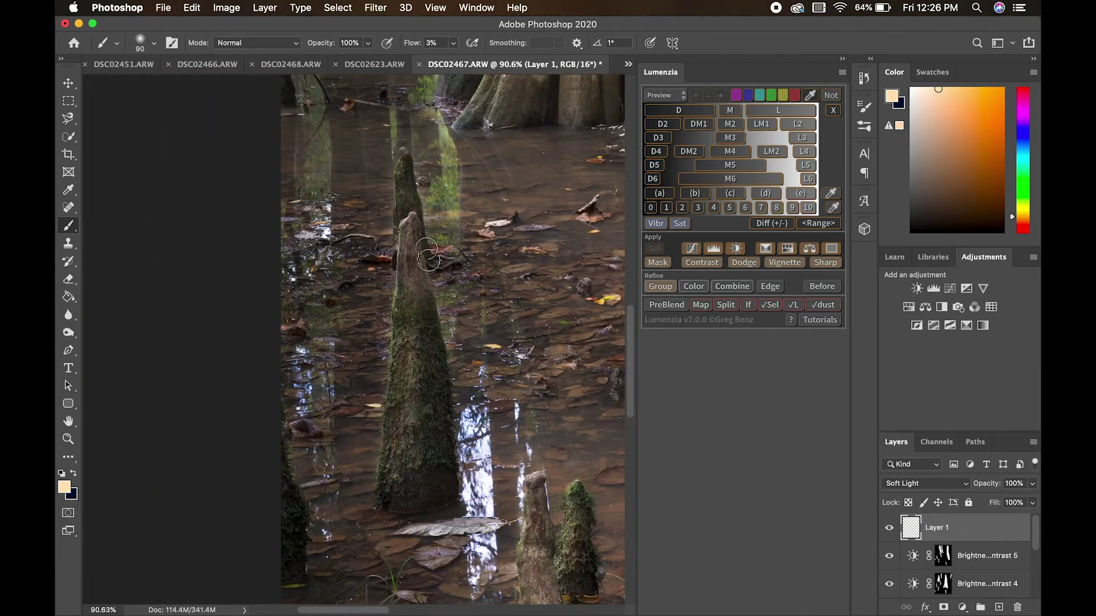
Step: Paint the warm cream colour over the sunlit sides of the remaining knees farther back with the 90 px brush
scroll(425, 261, up, 5)
scroll(425, 260, right, 2)
scroll(361, 361, down, 5)
scroll(361, 361, right, 2)
scroll(431, 250, right, 1)
scroll(433, 252, right, 8)
scroll(432, 252, up, 2)
drag(370, 197, 345, 325)
drag(475, 211, 428, 306)
scroll(445, 292, up, 1)
scroll(444, 292, down, 8)
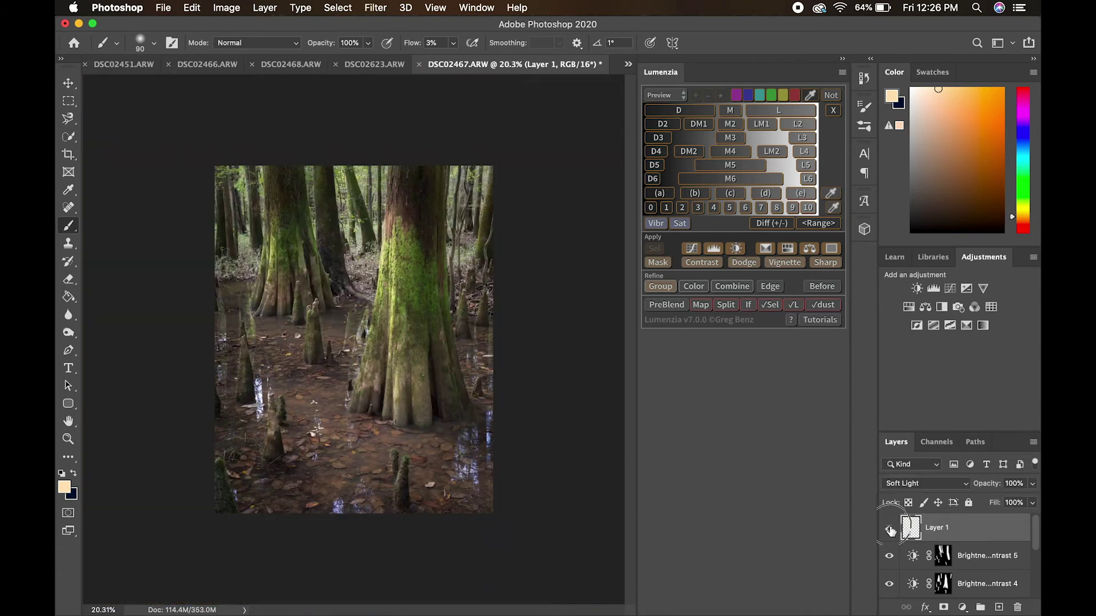
Step: Add a second empty layer in Soft Light blend mode and switch the foreground colour to dark navy
click(941, 485)
click(916, 563)
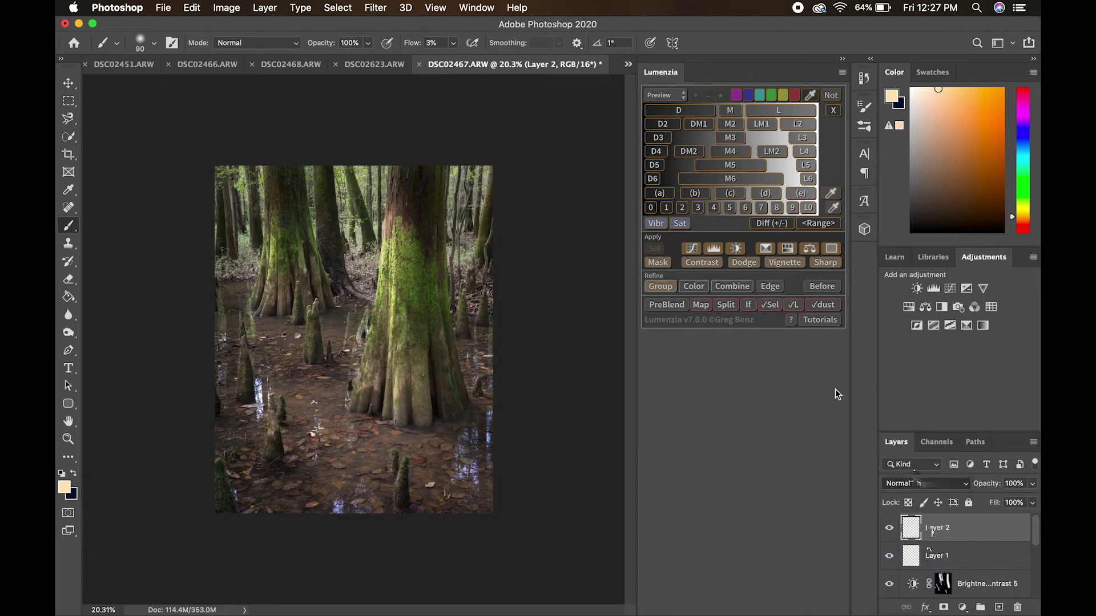
key(x)
Step: Enlarge the brush to 300 px for shading the large trunk's right side with dark navy on the new layer
scroll(408, 297, up, 1)
key(bracketright)
key(bracketright)
key(bracketright)
key(bracketright)
key(bracketright)
key(bracketright)
key(bracketright)
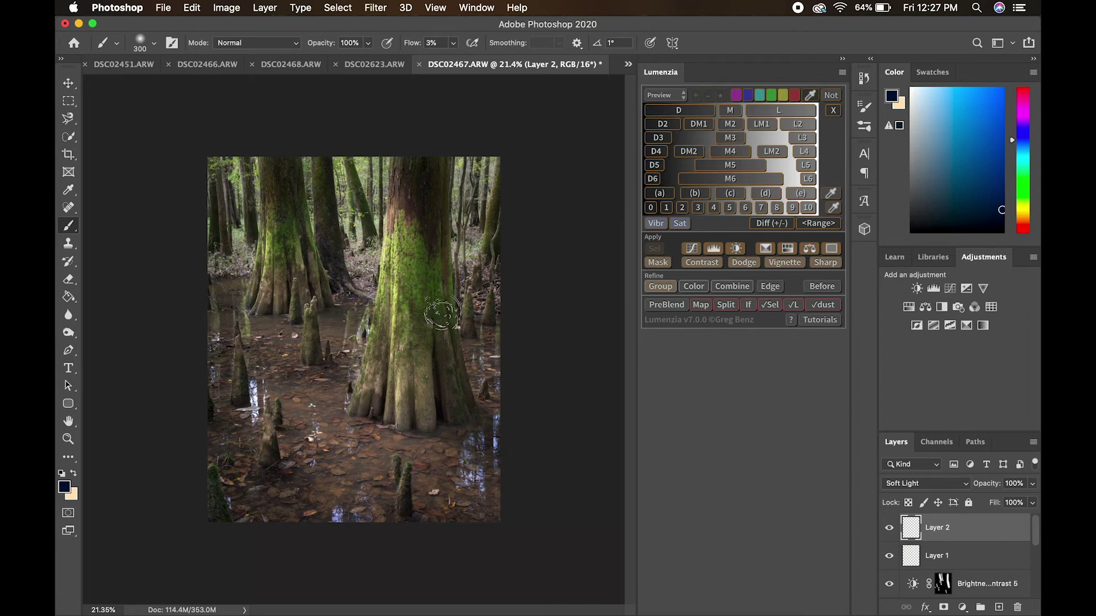
Step: Paint dark navy into the shadowed grooves at the large trunk's base and over the small knee beside it with a 125 px brush
scroll(416, 272, up, 6)
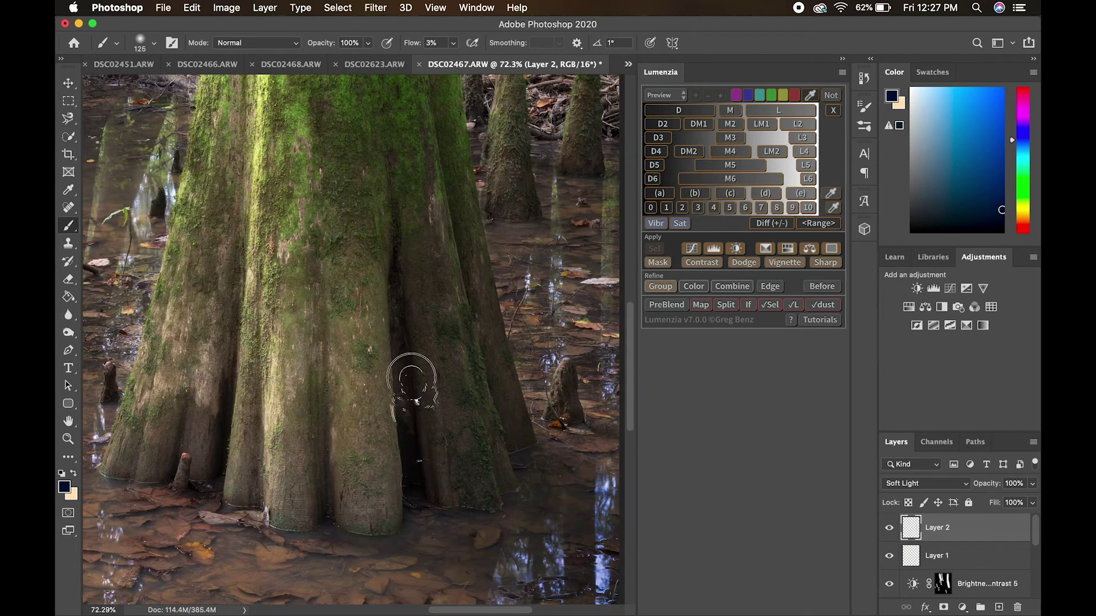
mouse_move(411, 377)
mouse_down()
mouse_move(442, 400)
mouse_move(471, 283)
mouse_move(509, 394)
mouse_move(460, 447)
mouse_up()
drag(572, 373, 574, 397)
drag(385, 509, 374, 306)
mouse_move(316, 468)
mouse_down()
mouse_move(300, 499)
mouse_move(302, 363)
mouse_up()
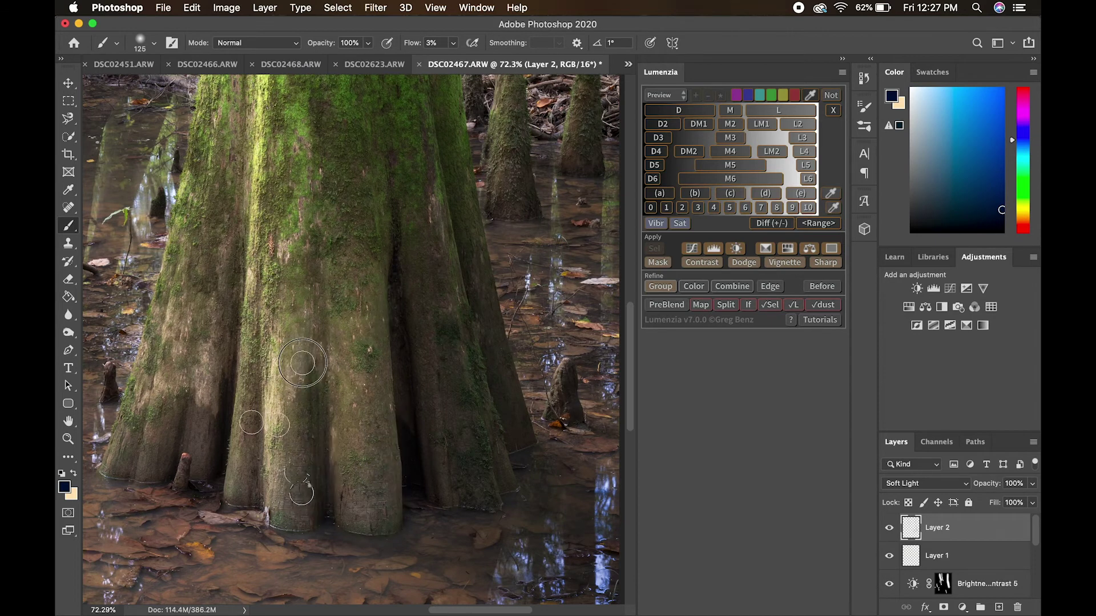
mouse_move(207, 391)
mouse_down()
mouse_move(184, 367)
mouse_move(213, 444)
mouse_move(218, 379)
mouse_move(262, 403)
mouse_move(257, 497)
mouse_move(240, 461)
mouse_up()
Step: Compare the photo with and without the dark navy Soft Light layer
click(889, 527)
click(889, 528)
click(889, 528)
click(889, 528)
click(889, 527)
click(889, 528)
Step: Deepen the shadowed grooves at the large trunk's base with dark navy on Layer 2
drag(442, 422, 309, 520)
key(])
key(])
key(])
key(])
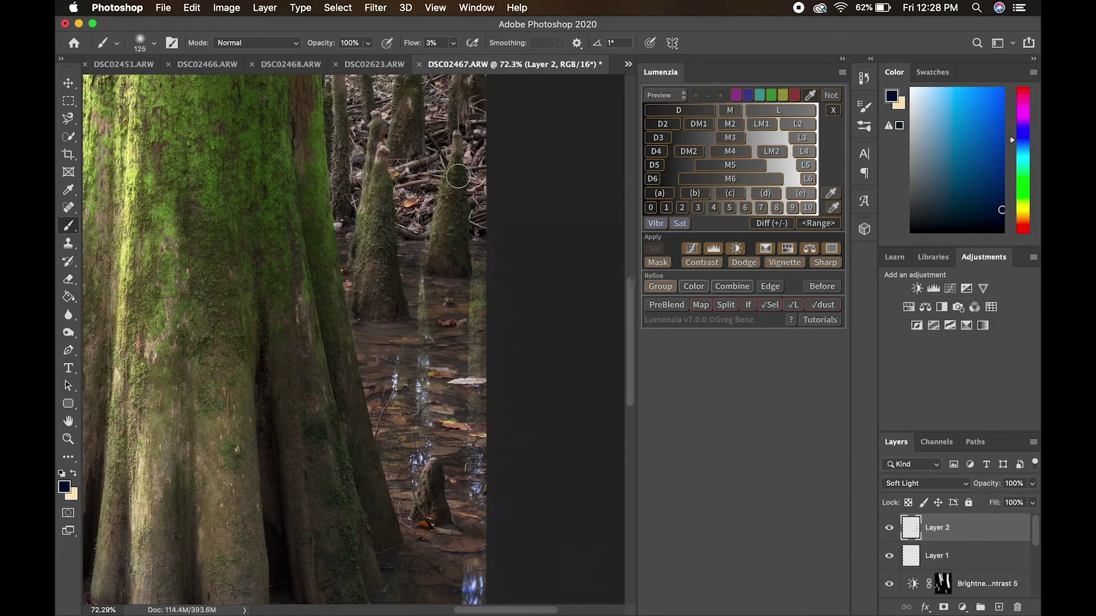
Step: Paint dark navy shading over the knees and mossy stump in the photo's lower-left corner with a 125 px brush
scroll(399, 273, down, 10)
scroll(341, 374, left, 3)
scroll(322, 371, left, 6)
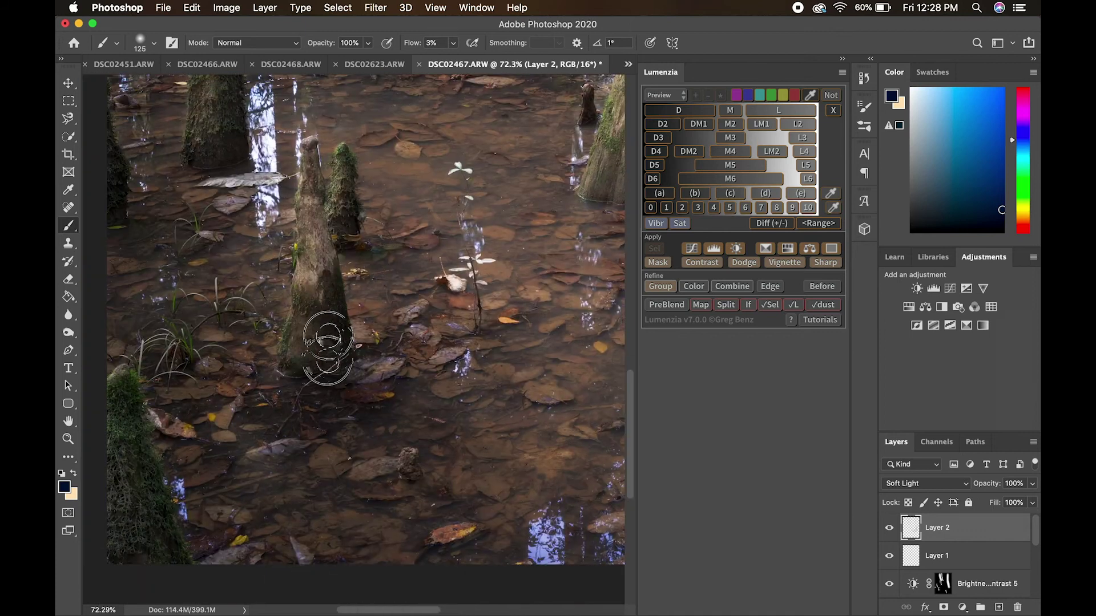
mouse_move(133, 387)
mouse_down()
mouse_move(139, 516)
mouse_move(155, 551)
mouse_up()
scroll(154, 552, up, 8)
mouse_move(245, 245)
mouse_down()
mouse_move(250, 346)
mouse_move(245, 202)
mouse_up()
Step: Shade the mid-water knees and the rear-left trunk's base with dark navy, and check the whole photo without Layer 2
scroll(245, 200, right, 5)
scroll(343, 166, up, 5)
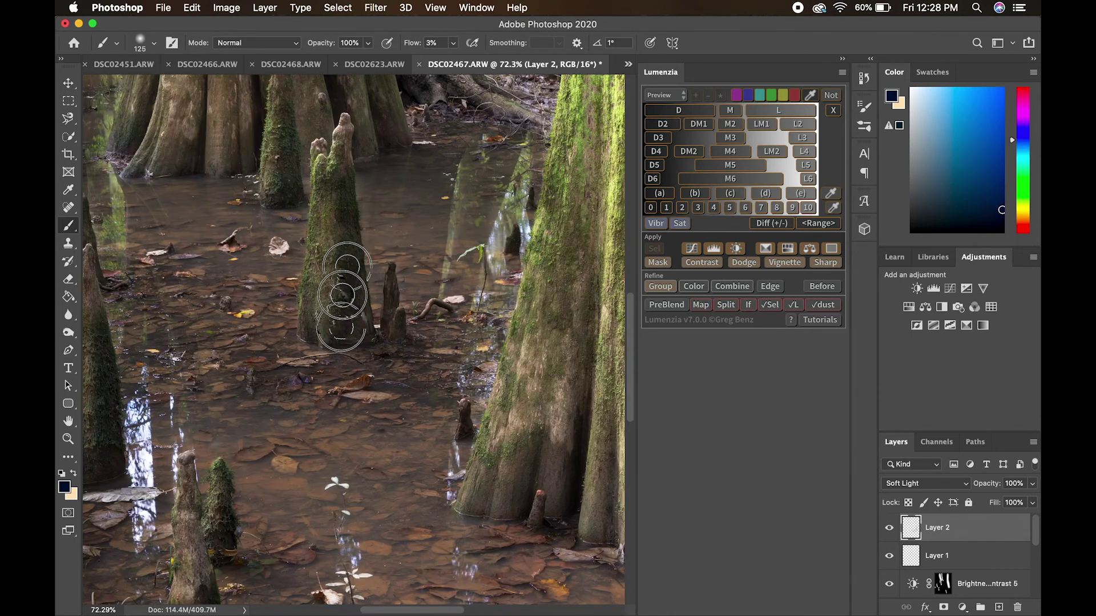
scroll(354, 317, up, 4)
scroll(297, 281, up, 4)
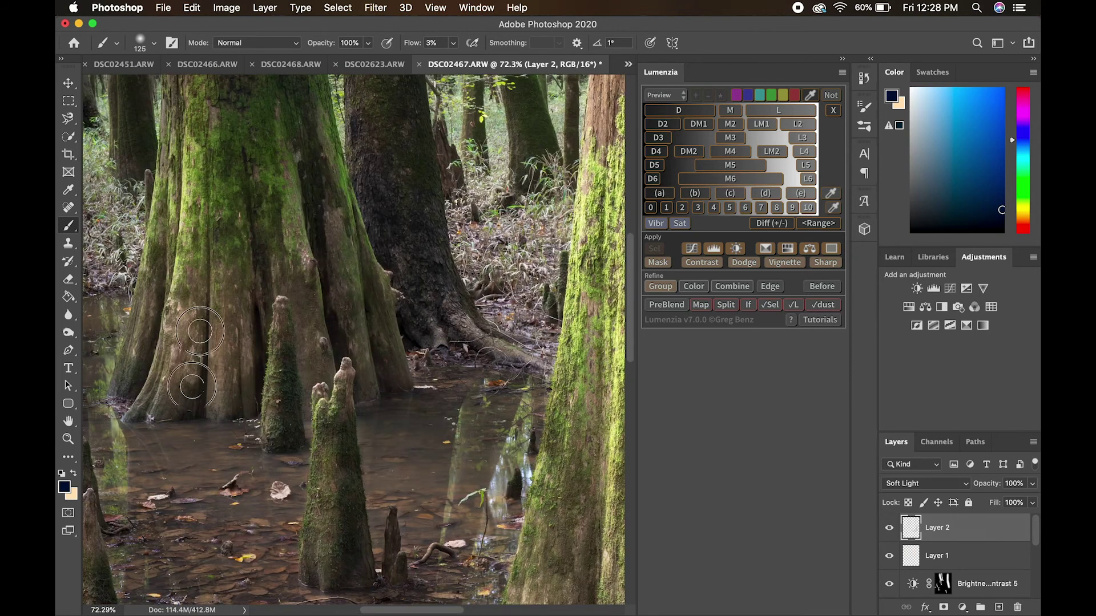
scroll(349, 281, up, 6)
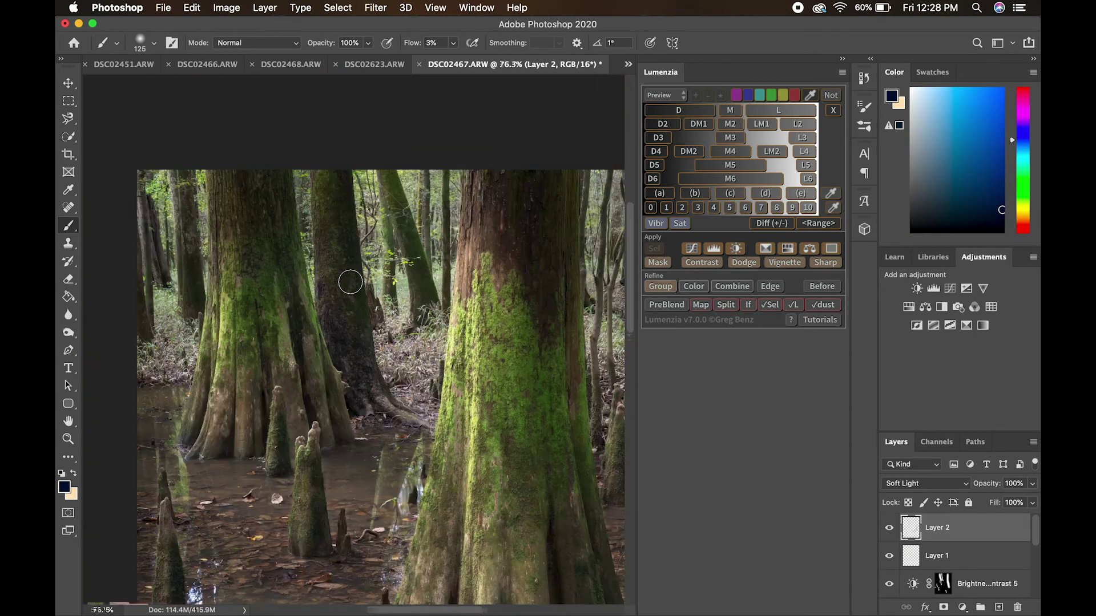
key(super+0)
click(886, 529)
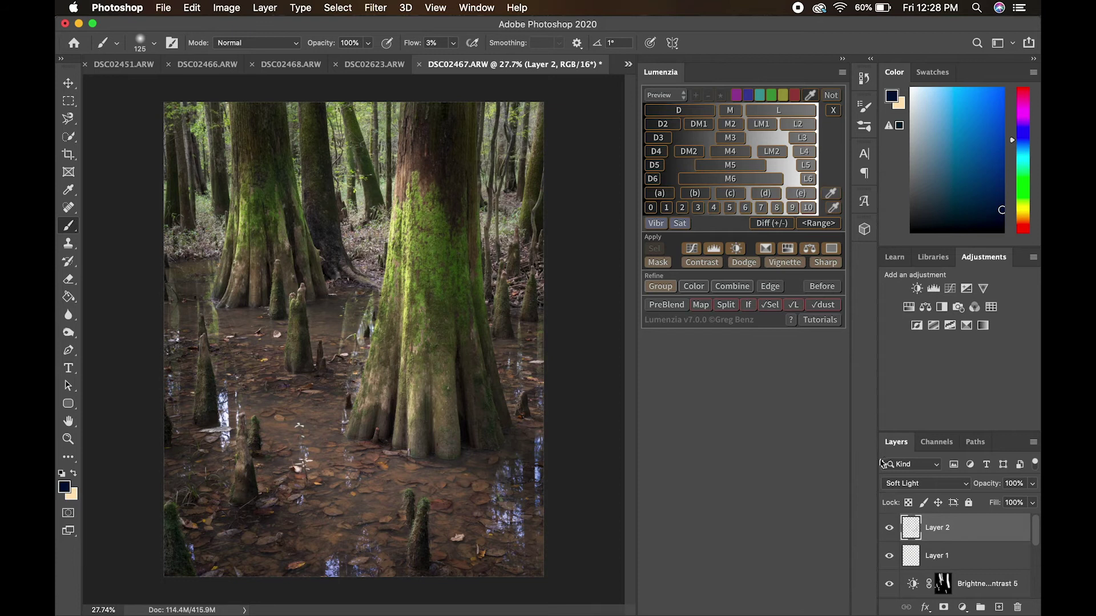
Step: Set up a light orange 2100 px brush on Layer 1 and compare the photo with and without the two Soft Light layers
click(946, 549)
key(x)
key(bracketright)
key(bracketright)
key(bracketright)
key(bracketright)
key(bracketright)
key(bracketright)
key(bracketright)
key(bracketright)
key(bracketright)
click(950, 89)
key(bracketright)
key(bracketright)
key(bracketright)
key(bracketright)
key(bracketright)
key(bracketright)
key(bracketright)
key(bracketright)
key(bracketright)
key(bracketright)
key(bracketright)
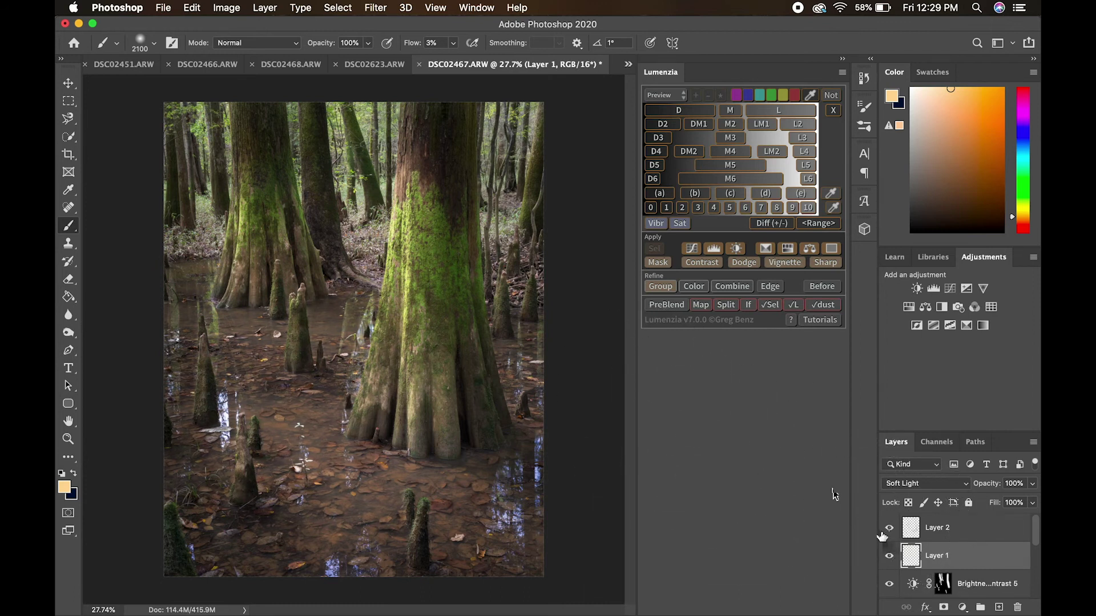
click(889, 529)
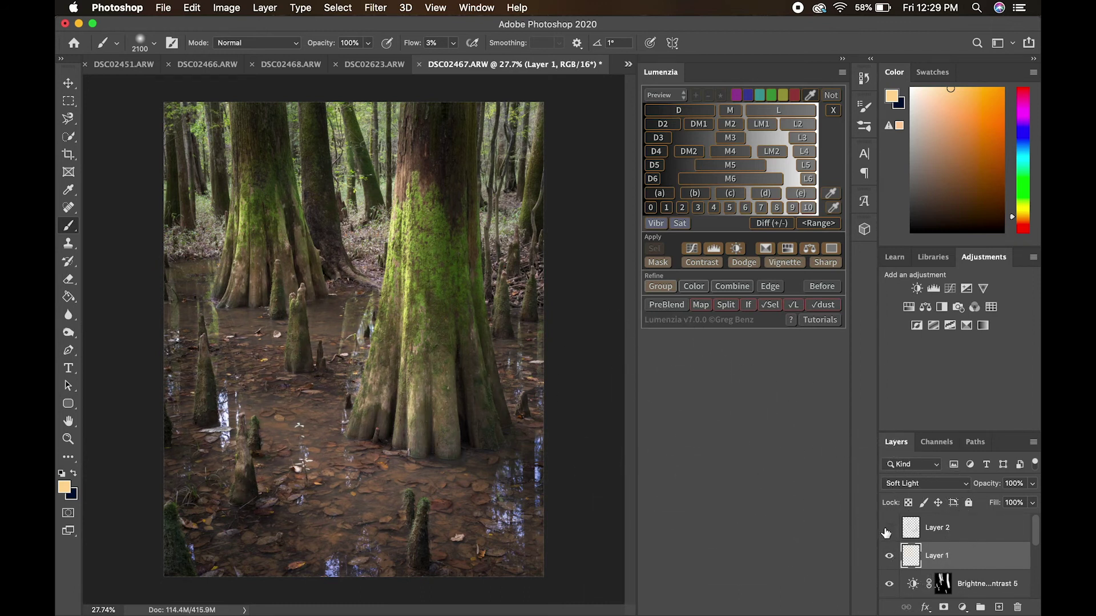
click(889, 555)
Step: Add a Hue/Saturation adjustment layer and raise the saturation of the Reds to +65
click(962, 606)
click(964, 452)
click(741, 217)
click(741, 229)
drag(765, 277, 852, 268)
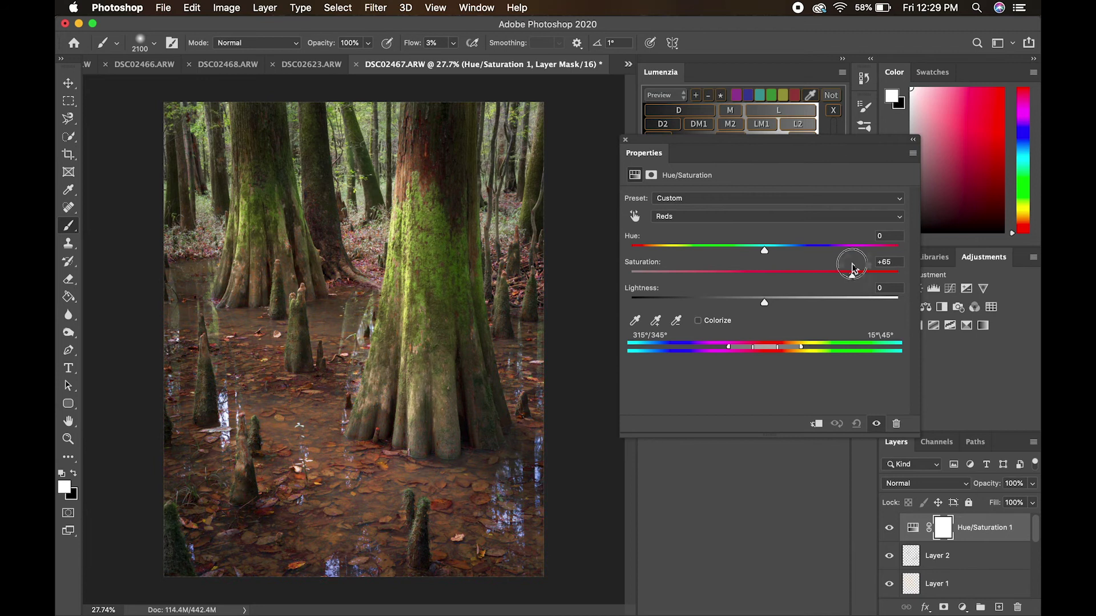
Step: Raise the saturation of the Yellows slightly in the Hue/Saturation adjustment
click(822, 216)
click(765, 228)
mouse_move(765, 272)
mouse_down()
mouse_move(885, 267)
mouse_move(787, 275)
mouse_up()
Step: Mute the blue water reflections by setting the Blues to -59 saturation and -87 lightness
click(794, 216)
click(784, 228)
click(792, 216)
click(791, 228)
click(701, 217)
click(701, 228)
drag(764, 303, 647, 303)
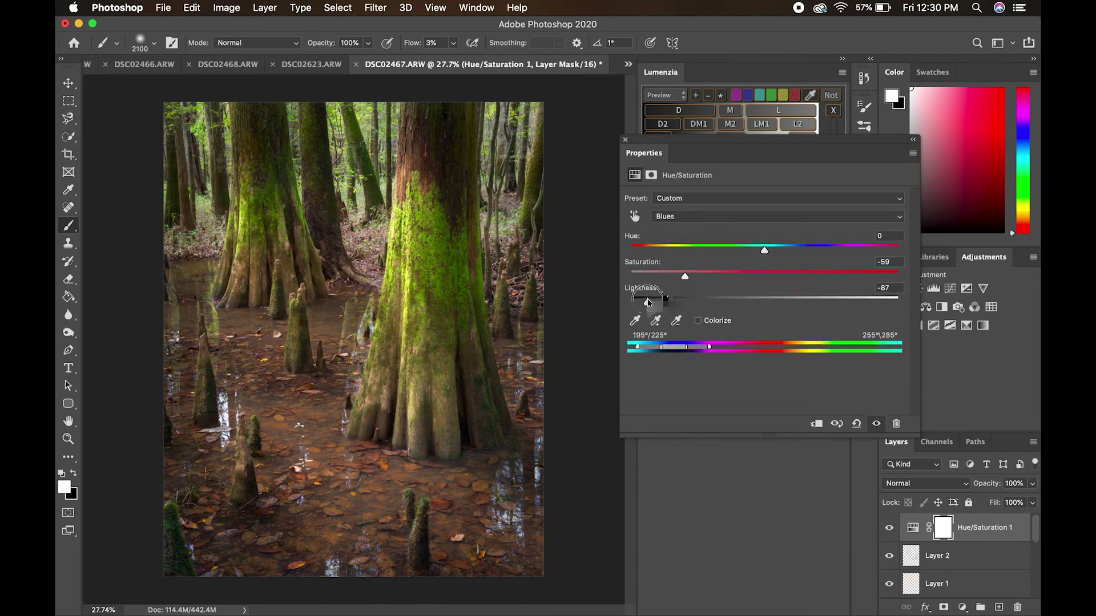
click(625, 140)
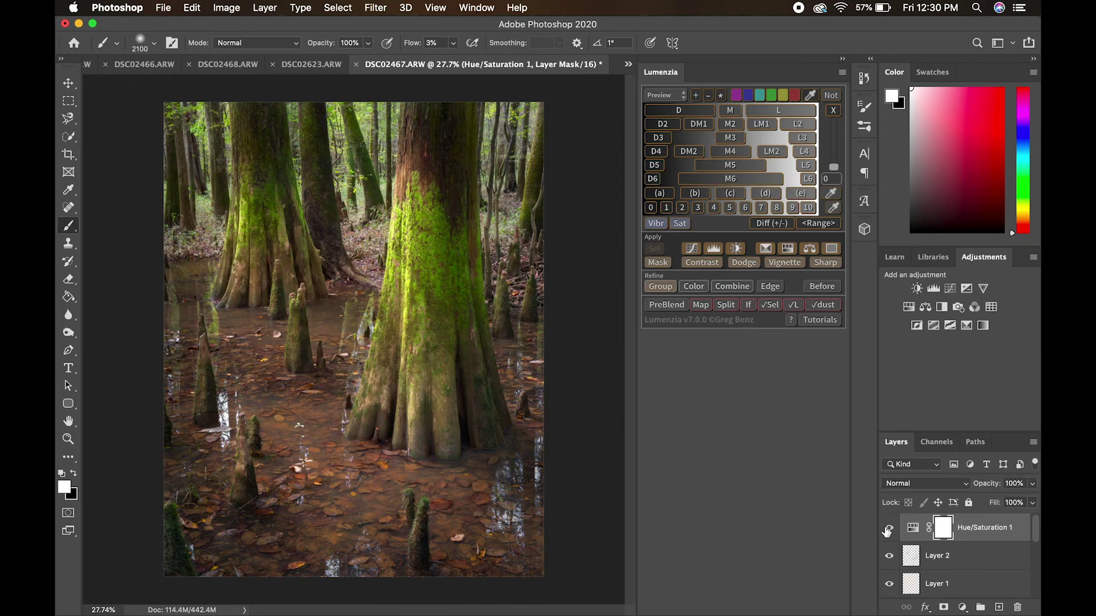
Step: Stamp all visible layers into a new top layer and mask it with Lumenzia's L luminosity mask
key(alt+shift+super+e)
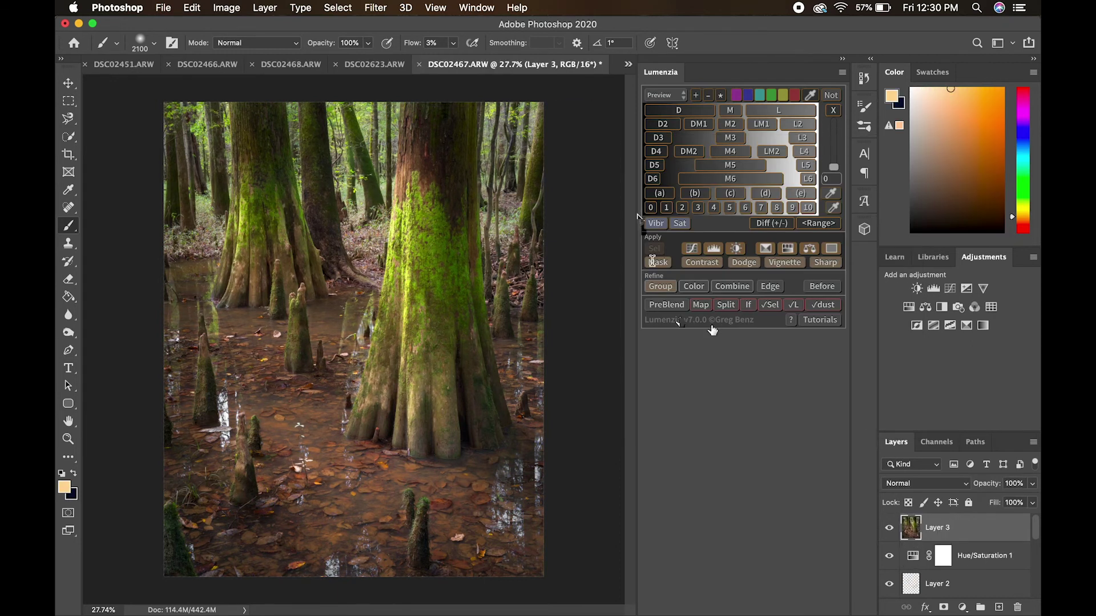
click(779, 110)
click(657, 262)
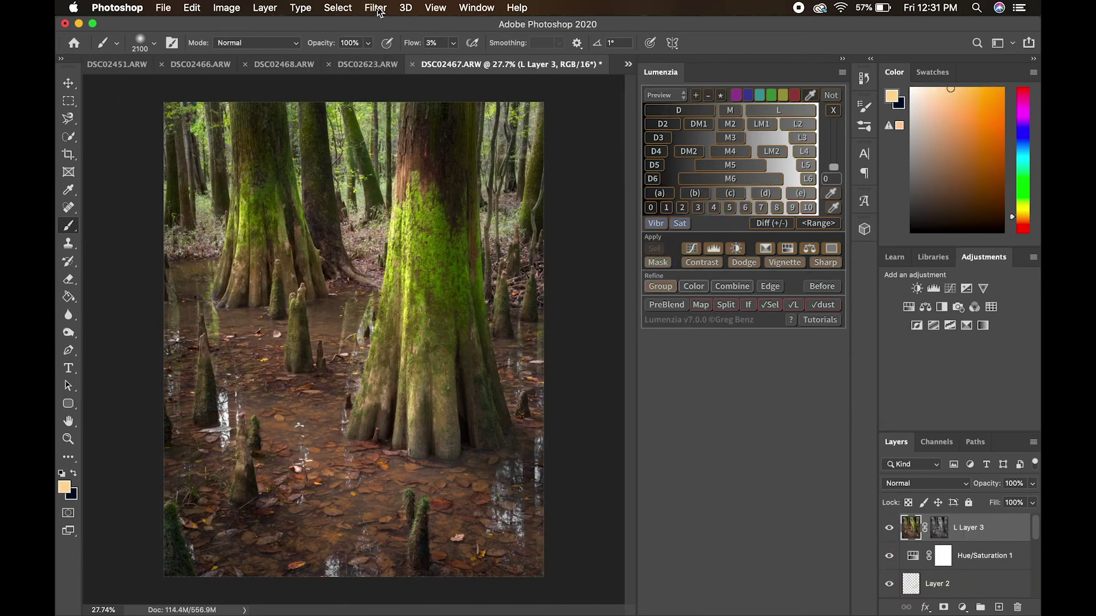
Step: Apply a filter to the masked stamped layer, adjust the layer's opacity, and compare the photo with and without it
click(376, 8)
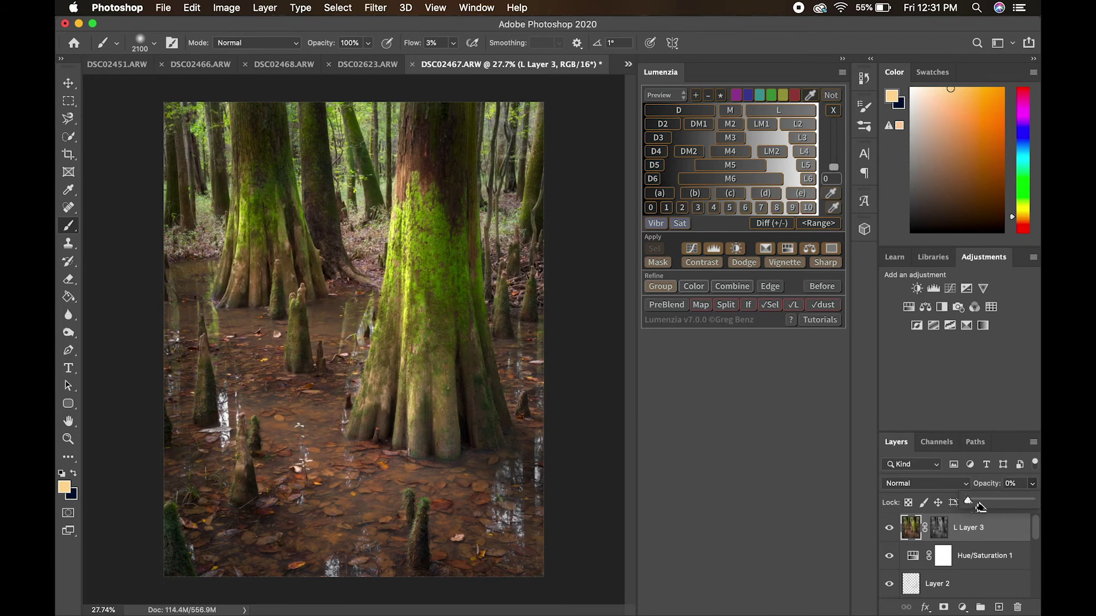
click(893, 529)
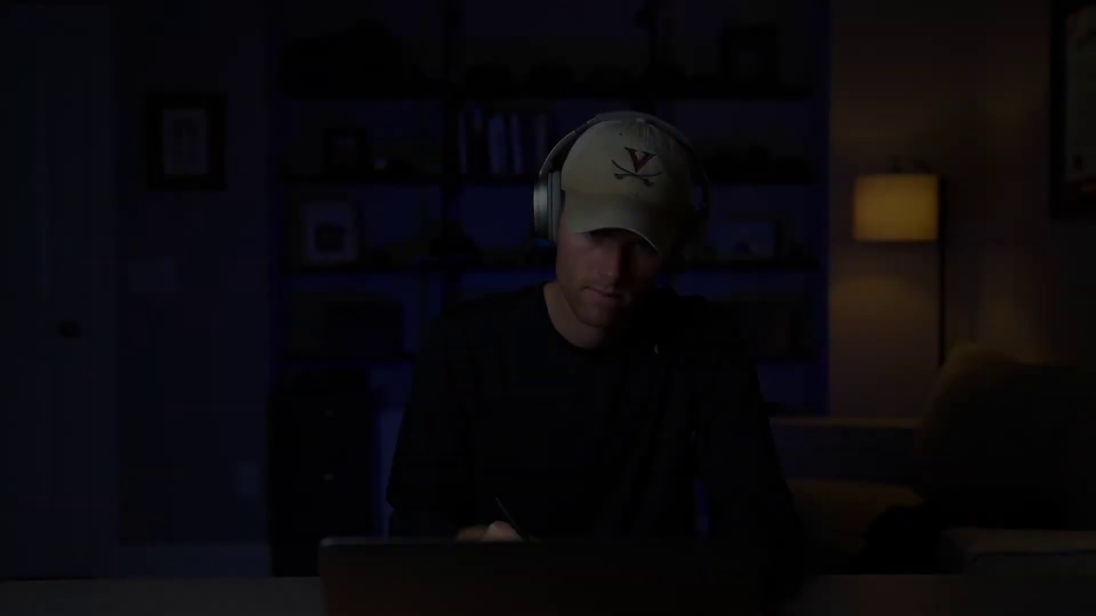